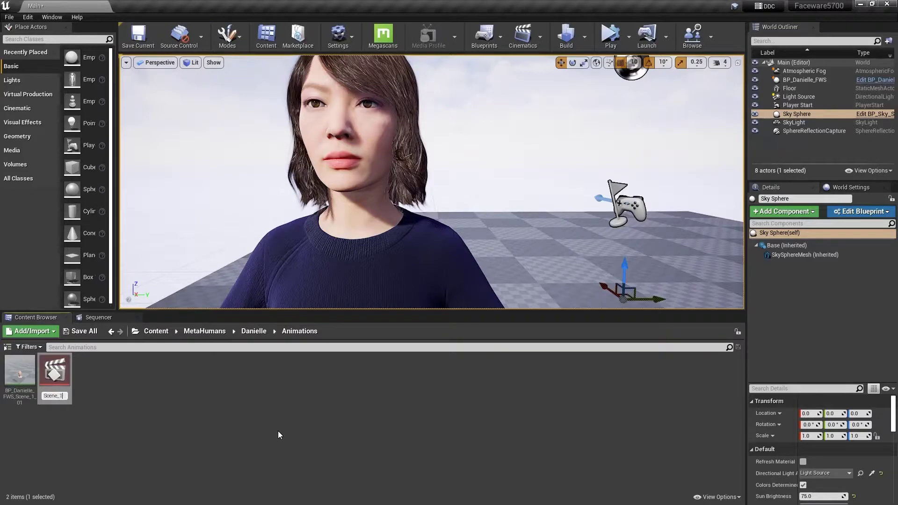
Step: Name the new level sequence Scene_1, and add the BP_Danielle_FWS actor to it
key("Return")
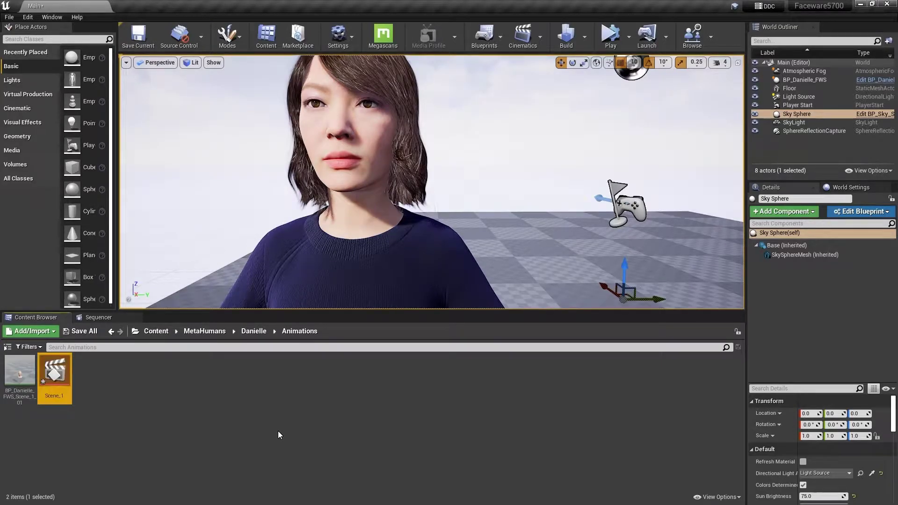
double_click(55, 383)
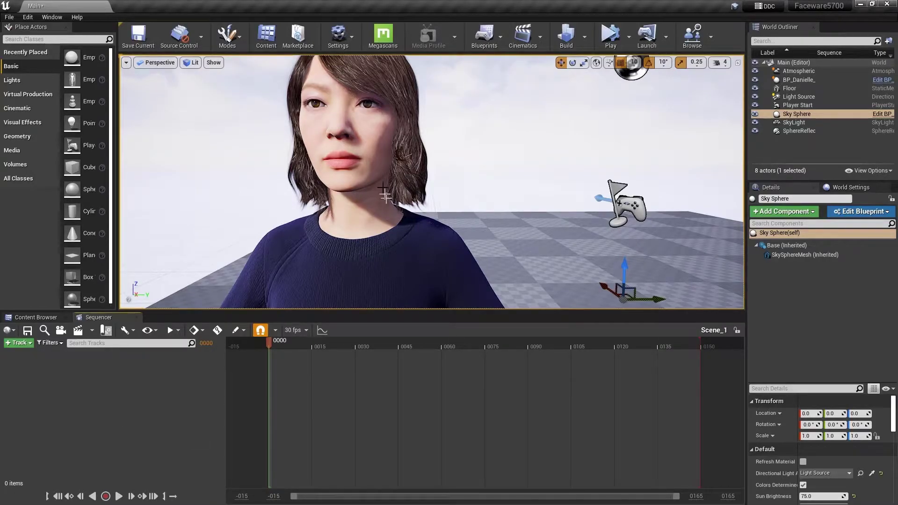
left_click(374, 174)
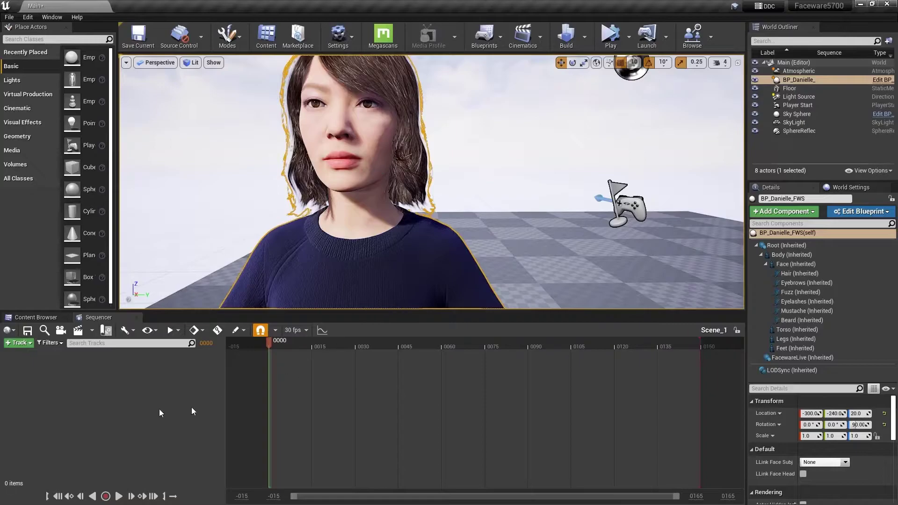
left_click(20, 344)
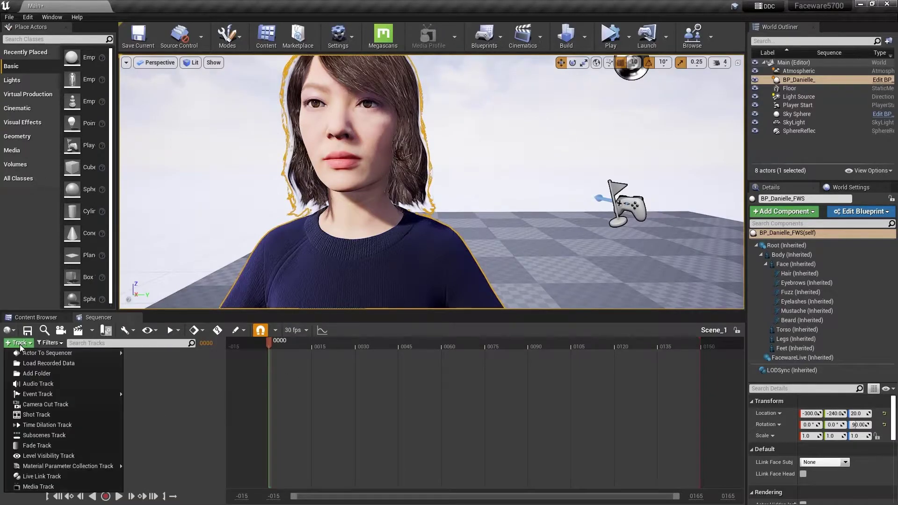
mouse_move(19, 352)
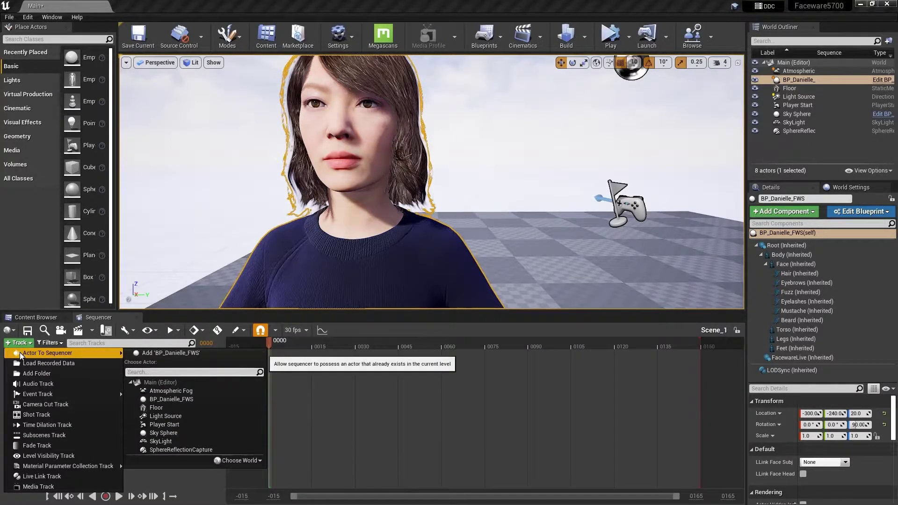
left_click(178, 354)
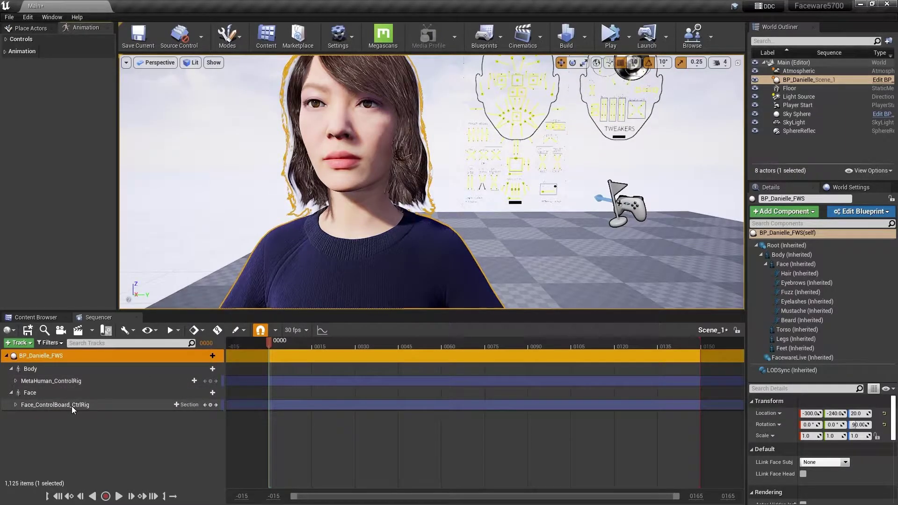
Step: Delete the Body track and the Face_ControlBoard_CtrlRig track from the sequence
right_click(40, 370)
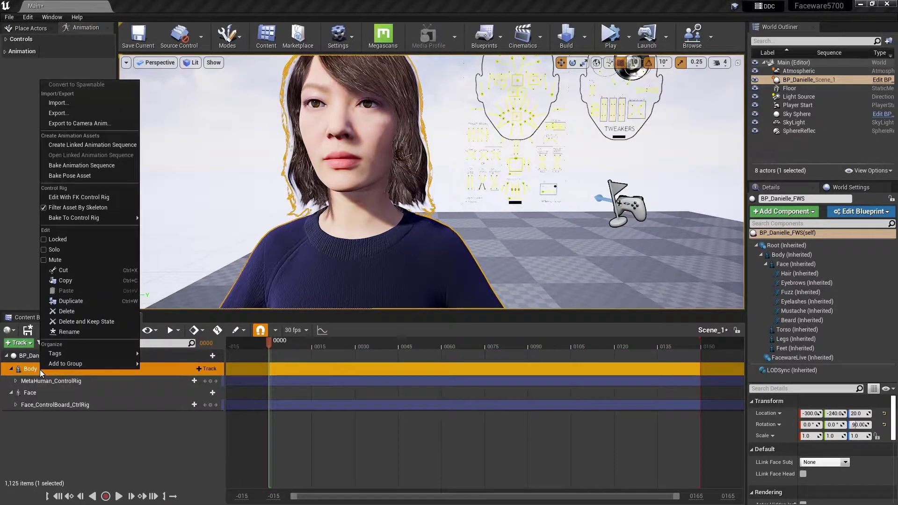
left_click(73, 311)
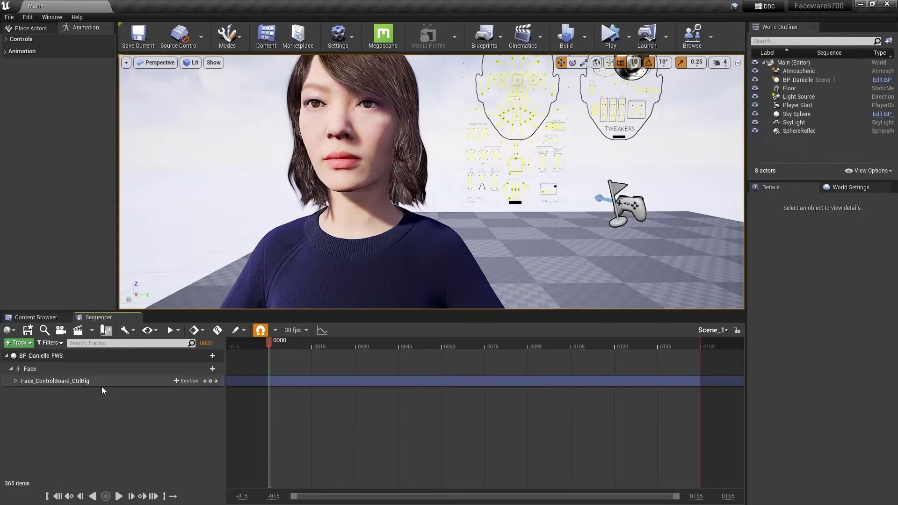
right_click(68, 382)
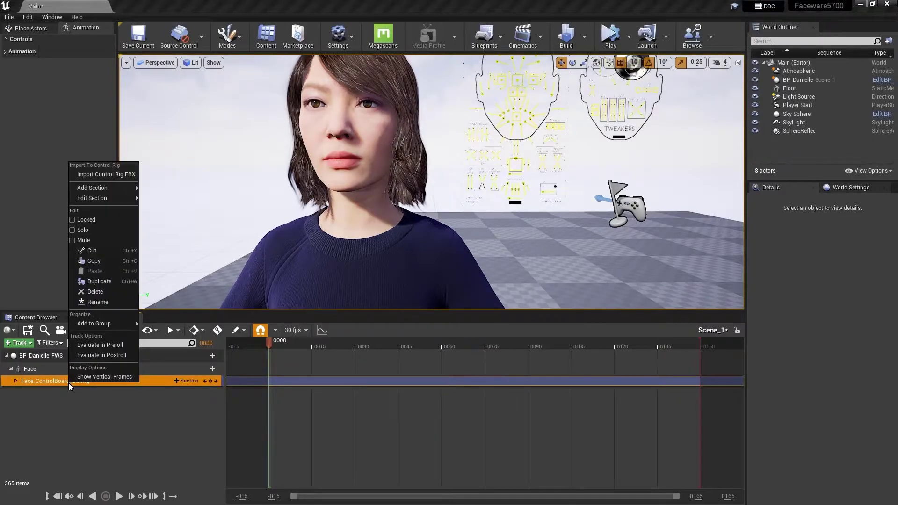
left_click(108, 293)
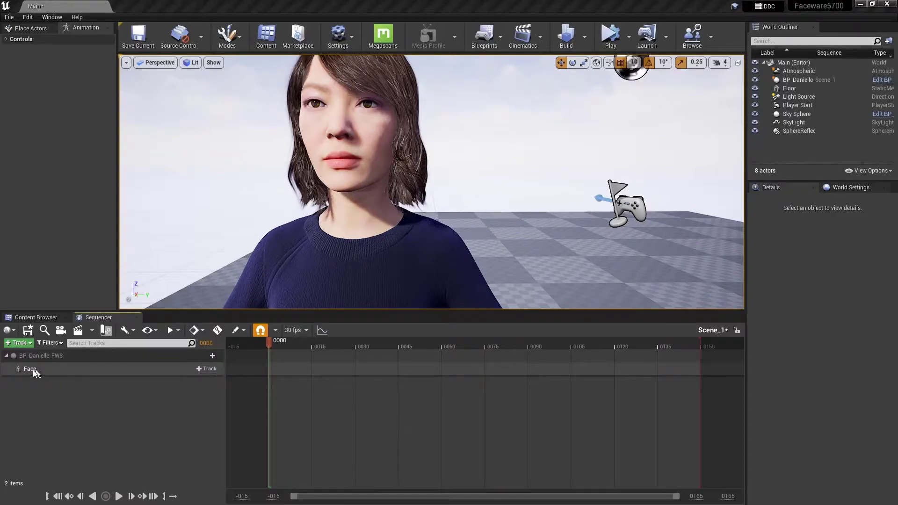
Step: Add the BP_Danielle_FWS_Scene_1_01 animation from MetaHumans/Danielle/Animations to the Face track and scrub its opening frames
left_click(206, 370)
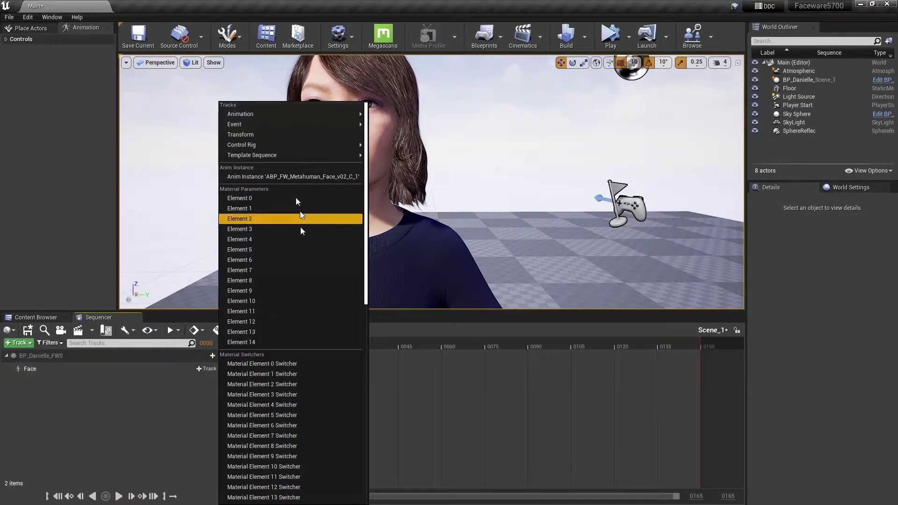
mouse_move(265, 113)
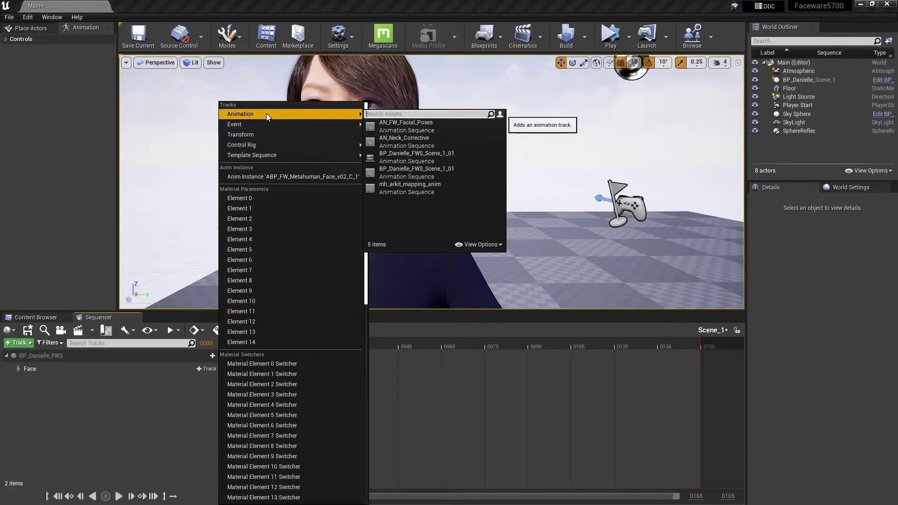
mouse_move(391, 176)
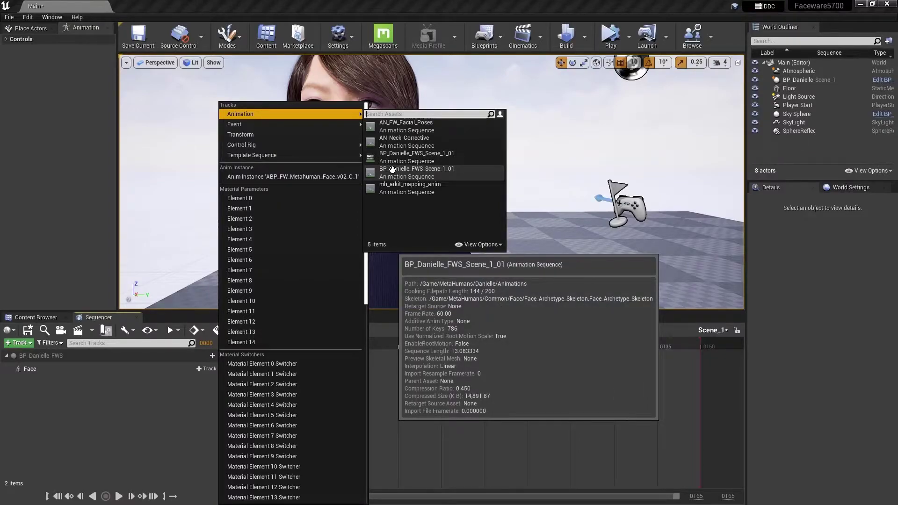
left_click(391, 169)
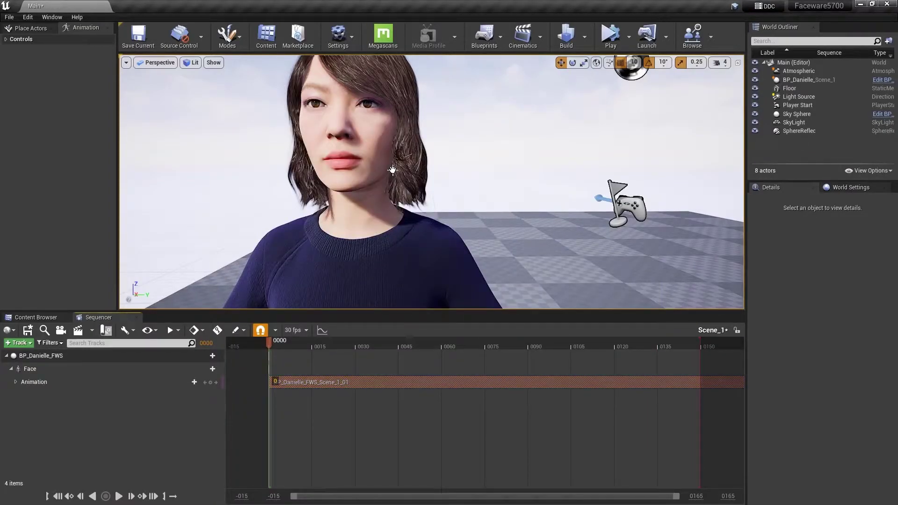
mouse_move(341, 382)
left_click_drag(271, 343, 309, 344)
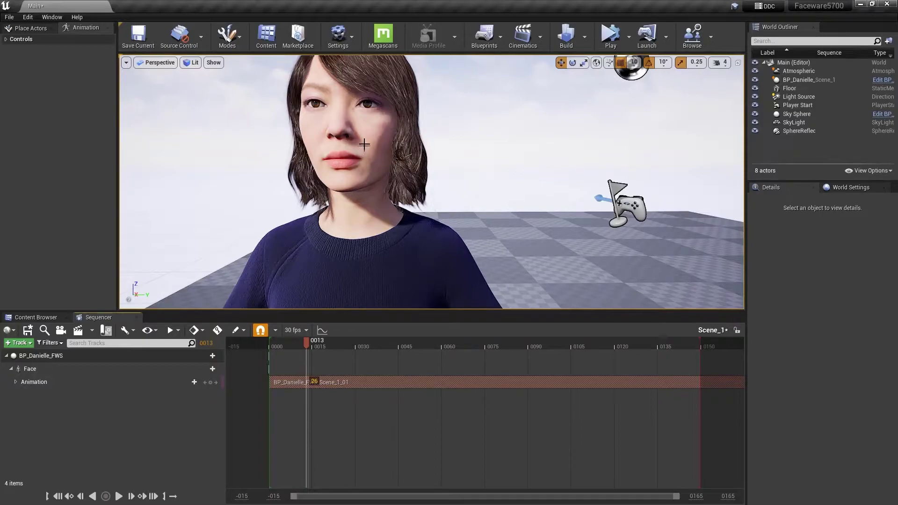
Step: Set the character's Face component Anim Class to Face_AnimBP and scrub the timeline to check the facial animation
left_click(361, 123)
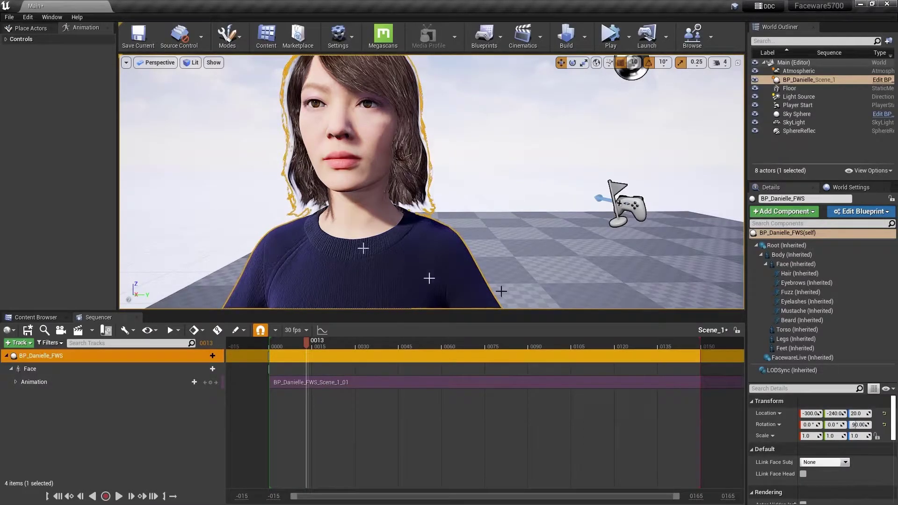
left_click(794, 265)
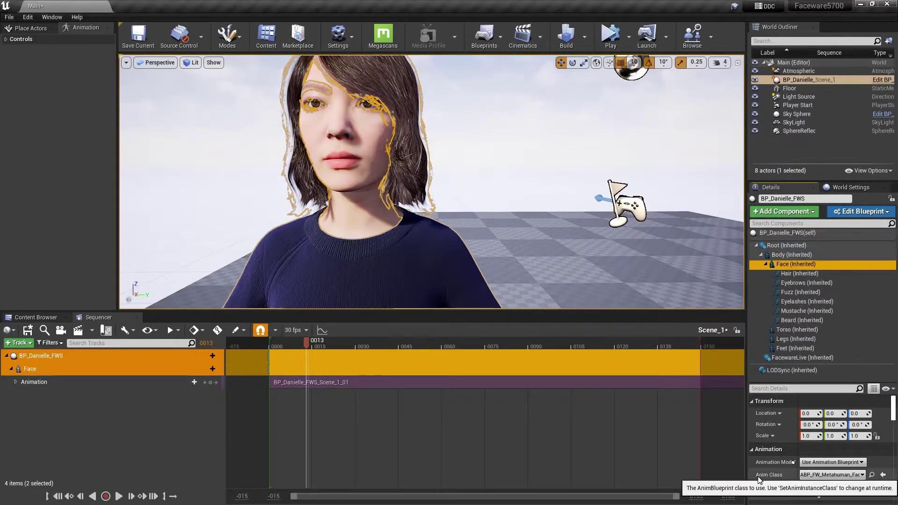
left_click(826, 474)
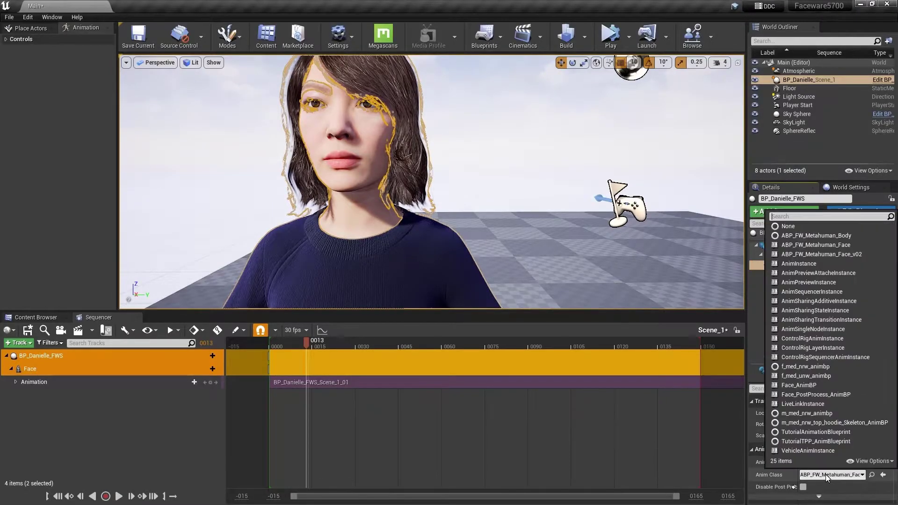
left_click(807, 387)
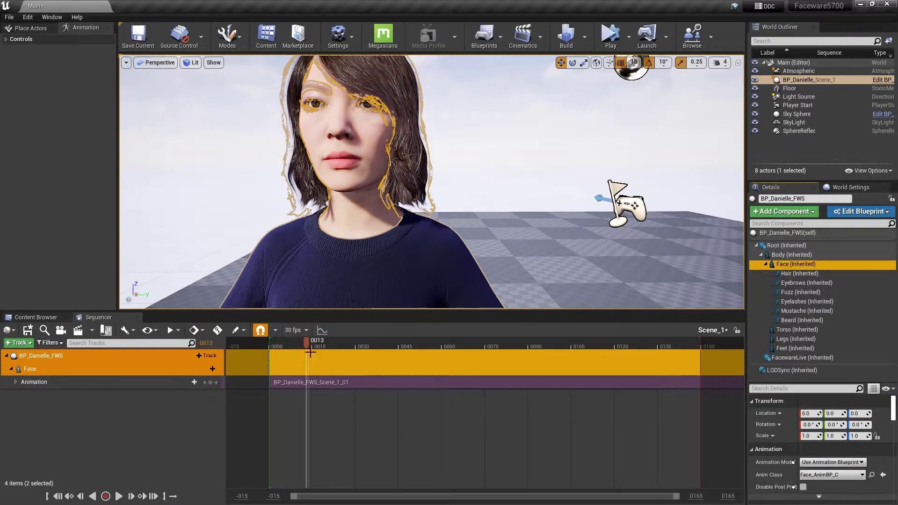
left_click_drag(307, 346, 646, 344)
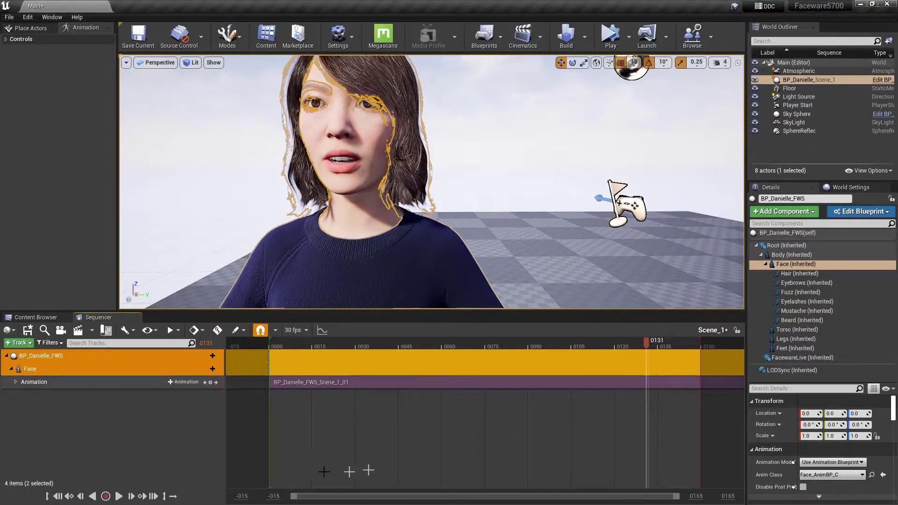
Step: Extend the sequence's view range end time to frame 800
left_click(151, 497)
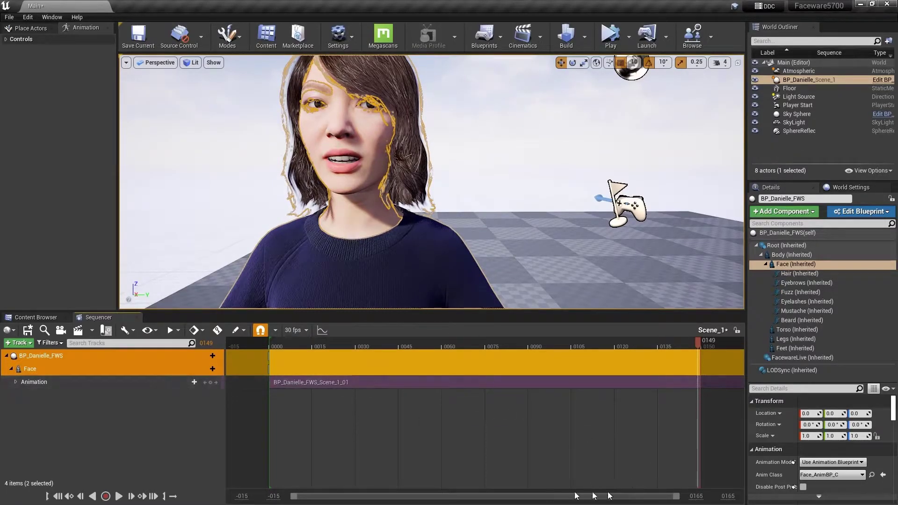
left_click(695, 495)
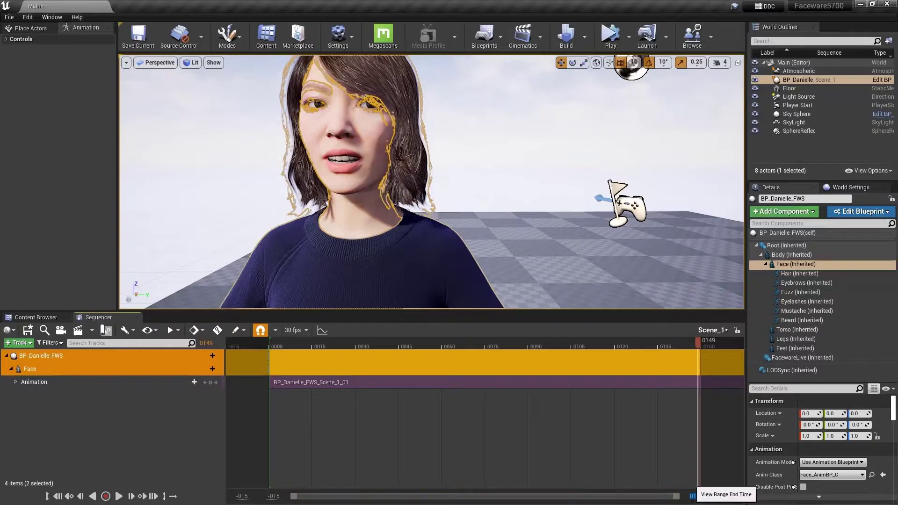
type("800")
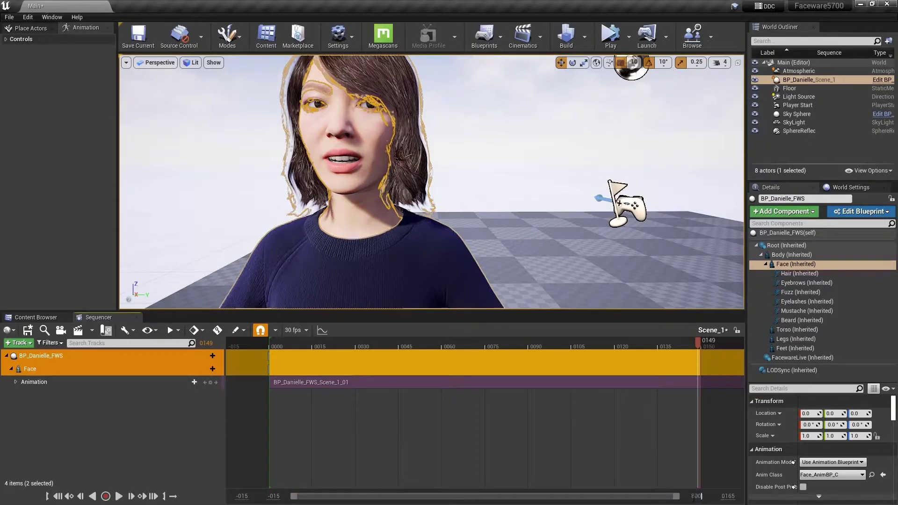
key("Return")
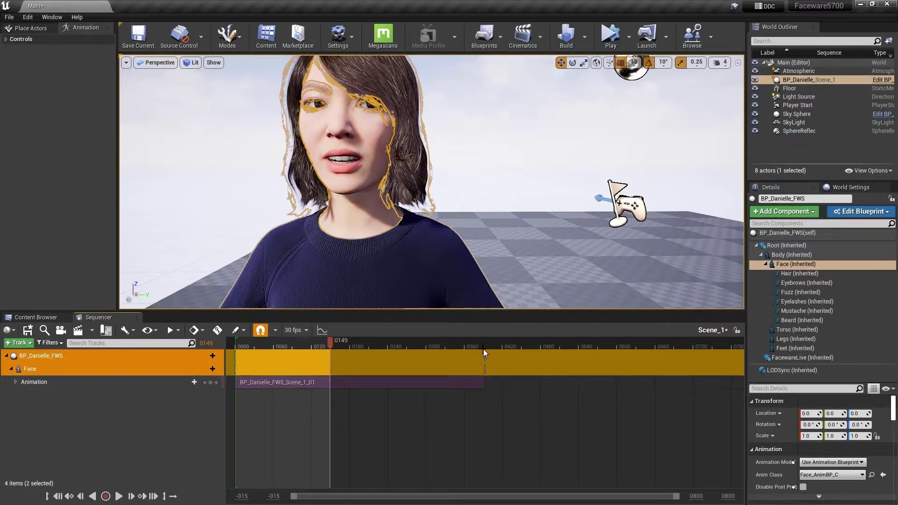
Step: Set the sequence's playback end to frame 400 and narrow the visible timeline range to end at about frame 409
left_click_drag(331, 347, 486, 343)
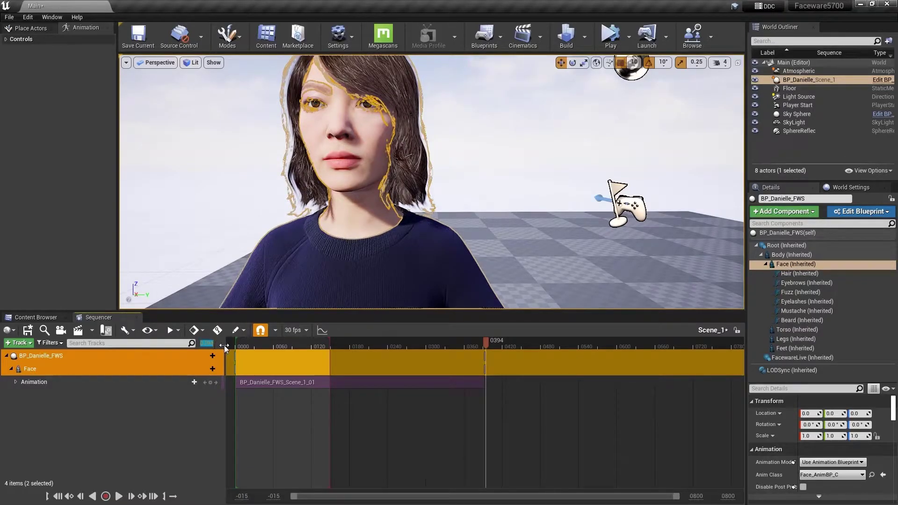
key("Return")
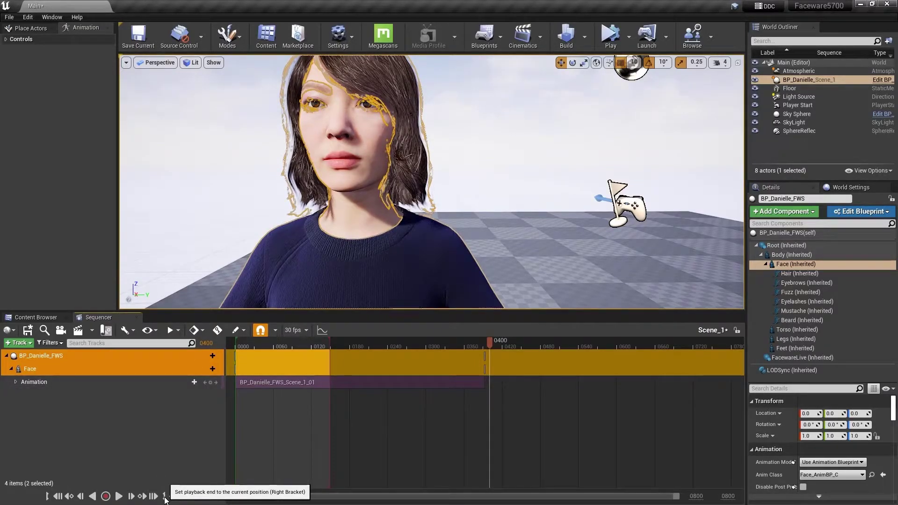
left_click(164, 497)
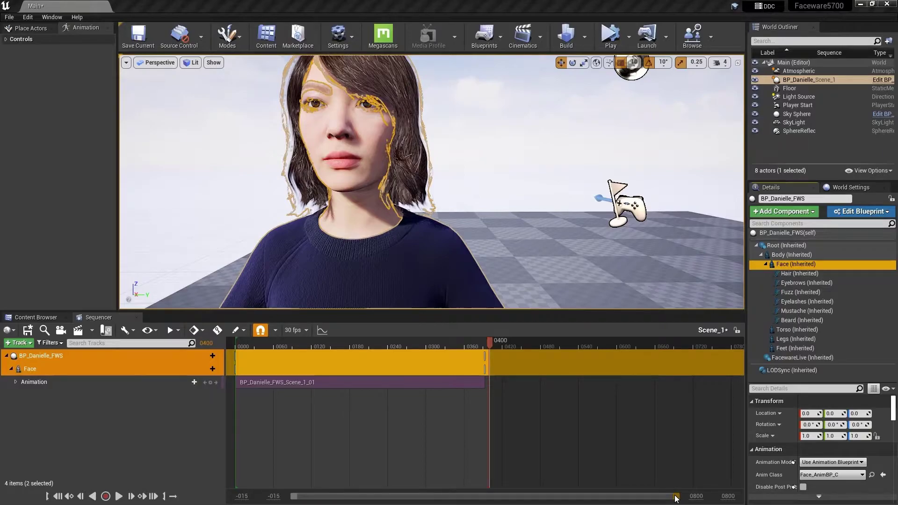
left_click_drag(676, 497, 499, 497)
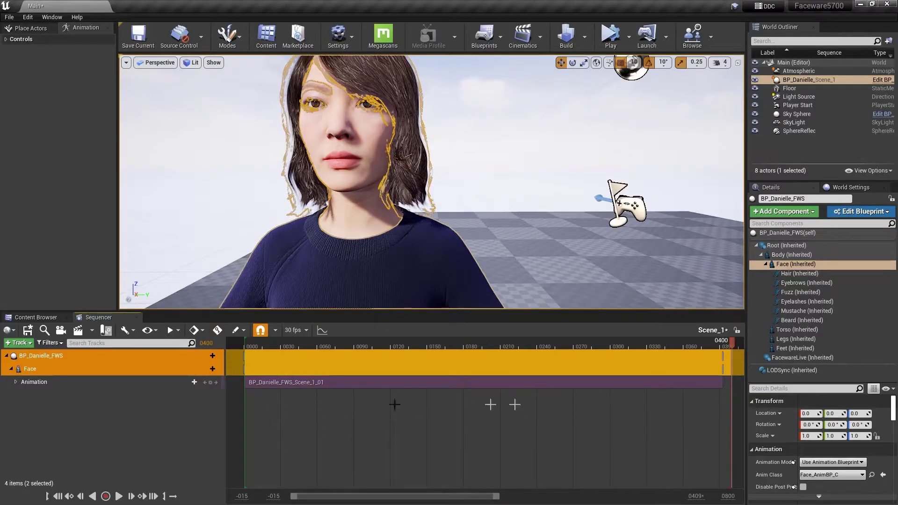
left_click(448, 406)
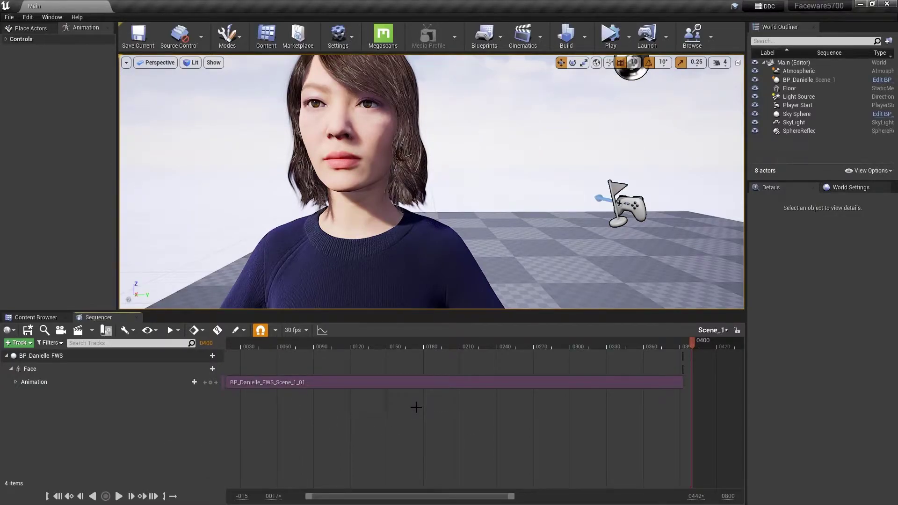
Step: Check the media files in the project's Movies folder on disk, and open the Movies folder in the editor's content
key("alt+Tab")
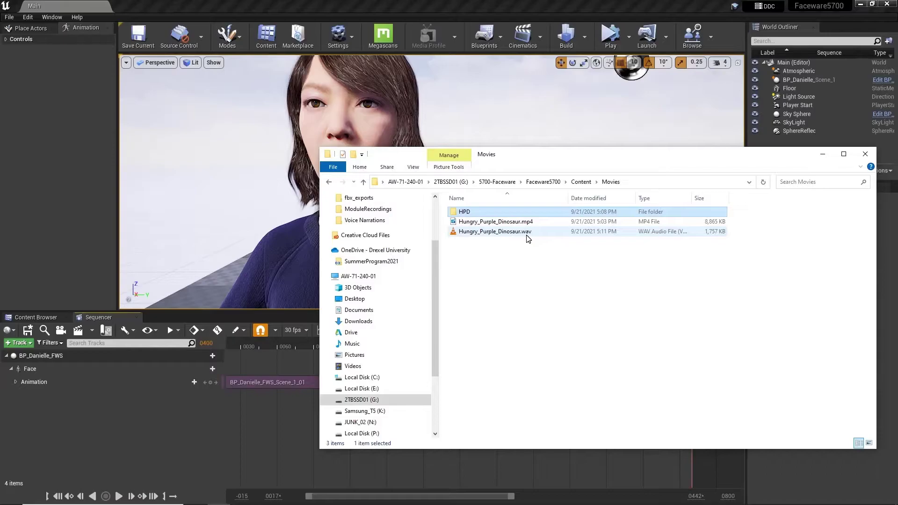
left_click(159, 439)
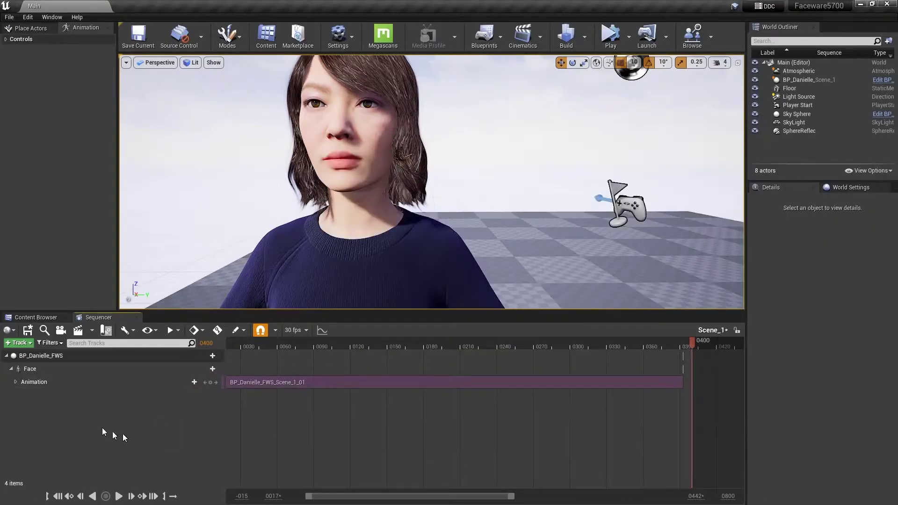
left_click(33, 318)
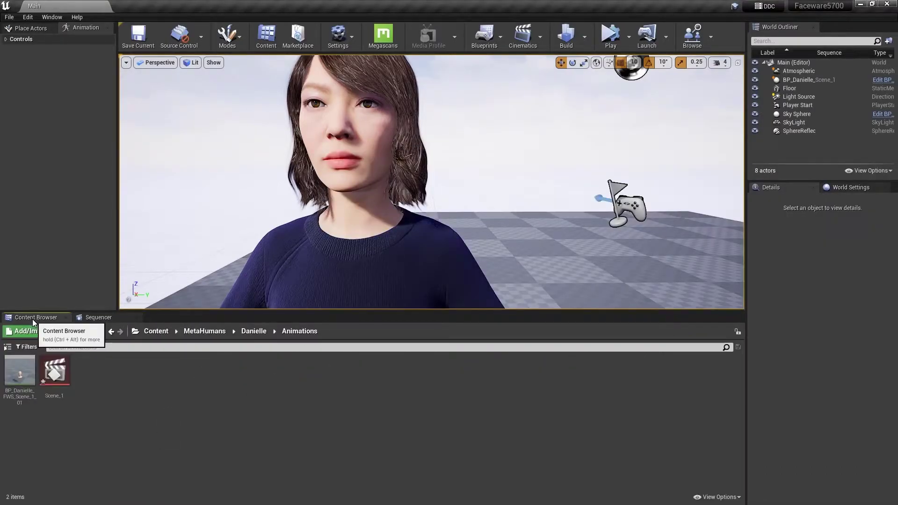
left_click(8, 349)
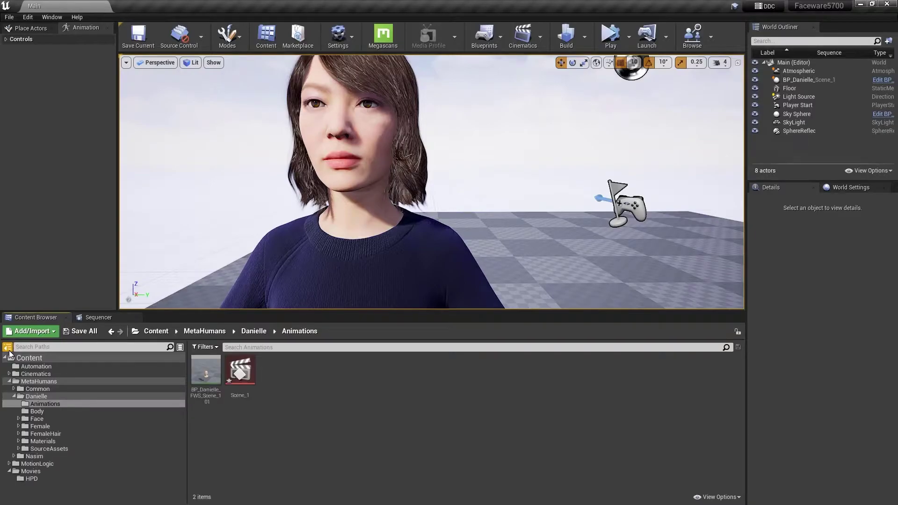
left_click(31, 472)
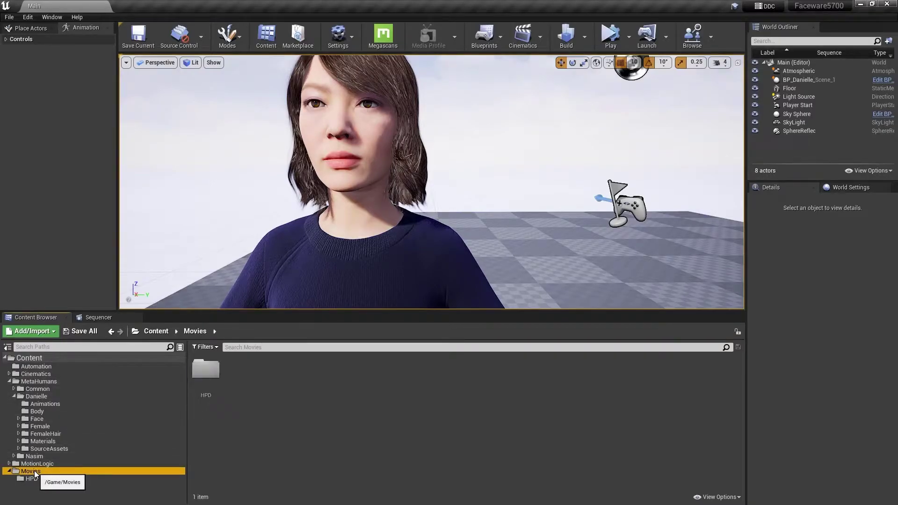
Step: Import Hungry_Purple_Dinosaur.wav into the Movies folder and select the imported sound asset
right_click(249, 386)
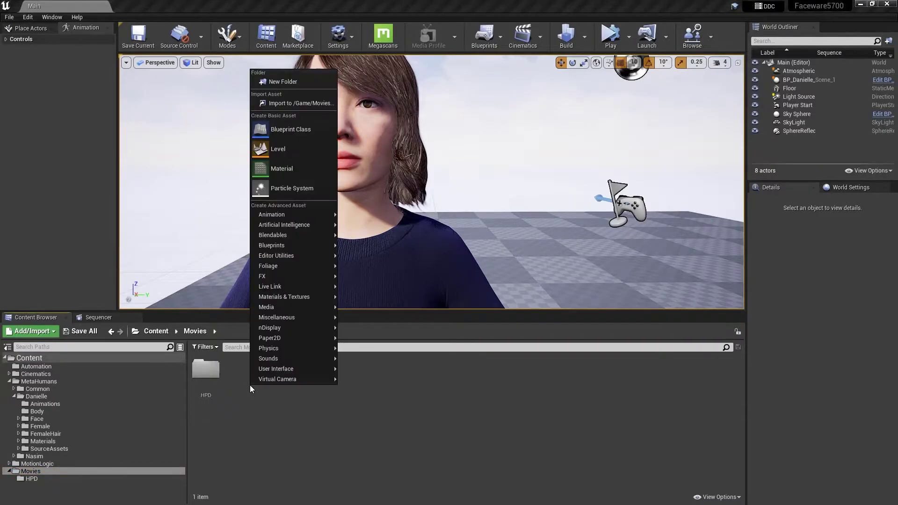
left_click(283, 104)
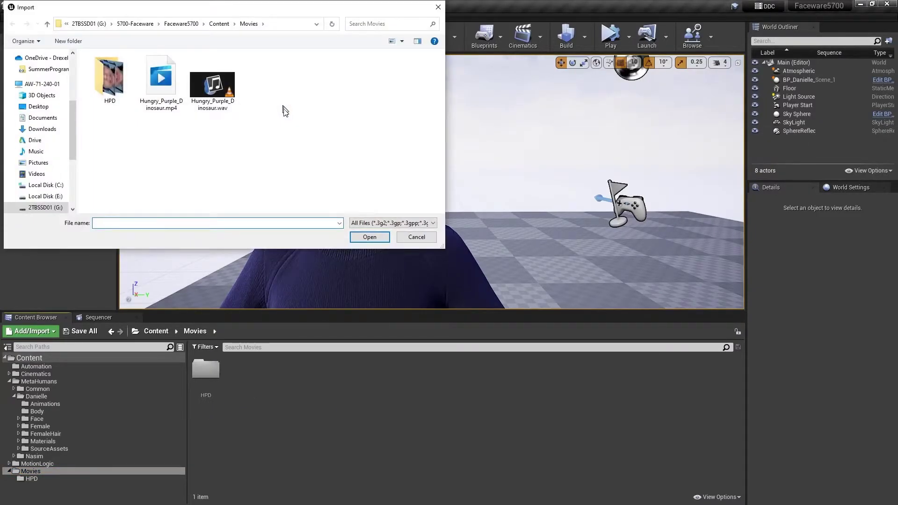
left_click(214, 100)
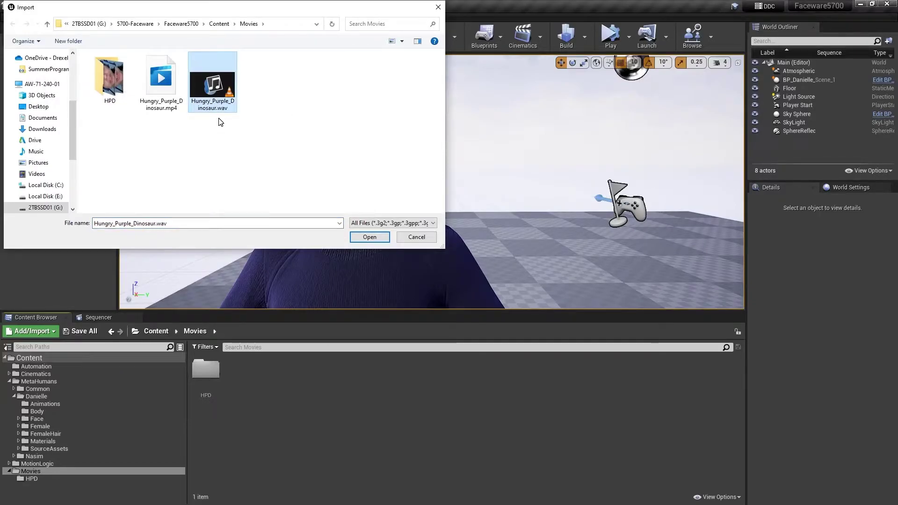
left_click(369, 237)
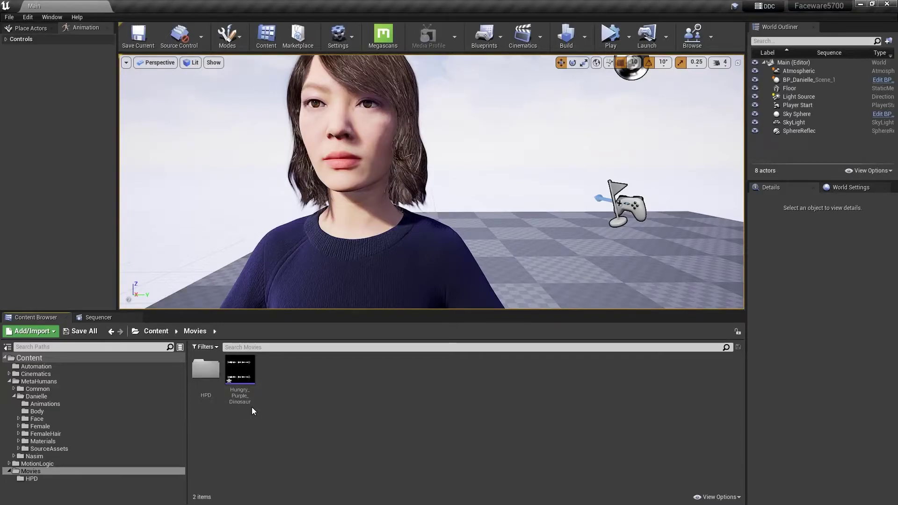
left_click(250, 379)
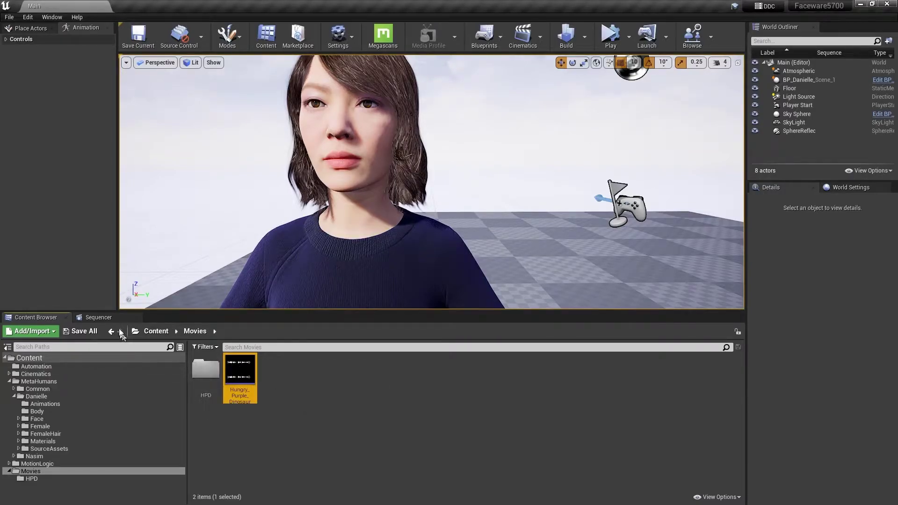
Step: Add an audio track with the Hungry_Purple_Dinosaur sound to the Scene_1 sequence and move the clip to start at frame 0
left_click(110, 319)
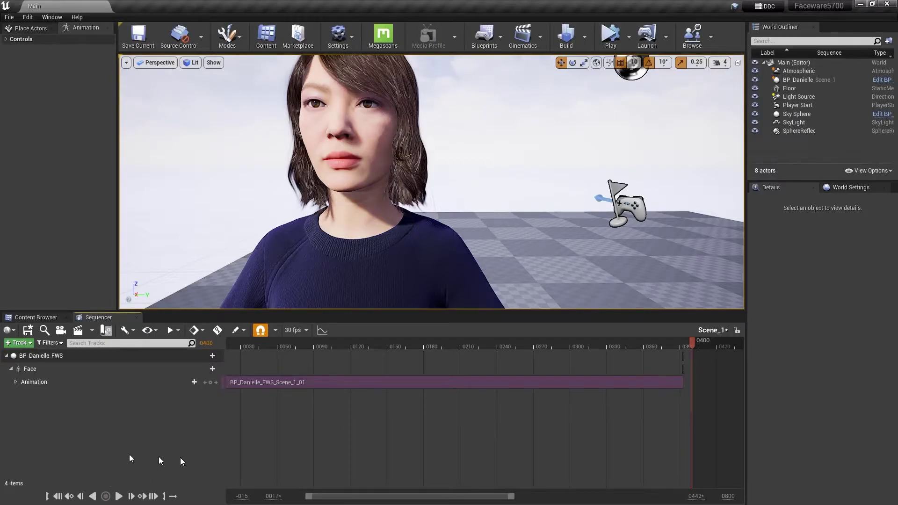
left_click(15, 344)
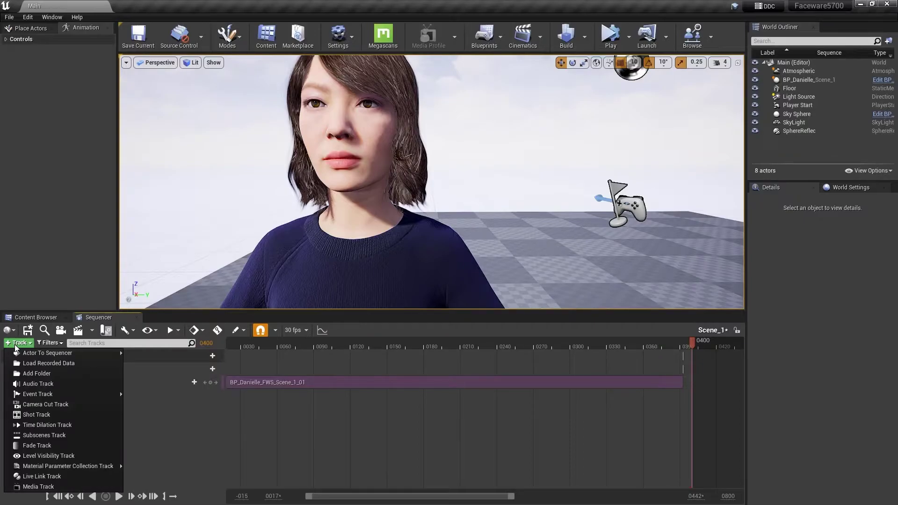
left_click(18, 383)
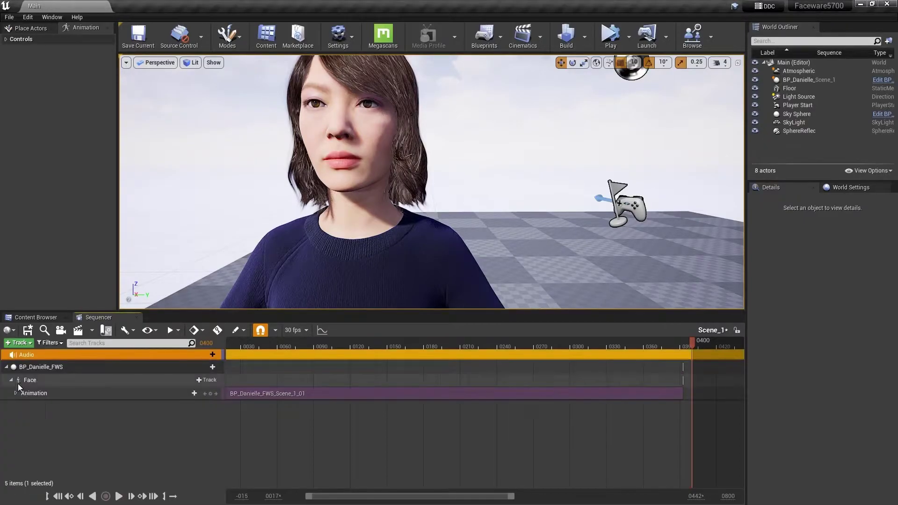
left_click(209, 355)
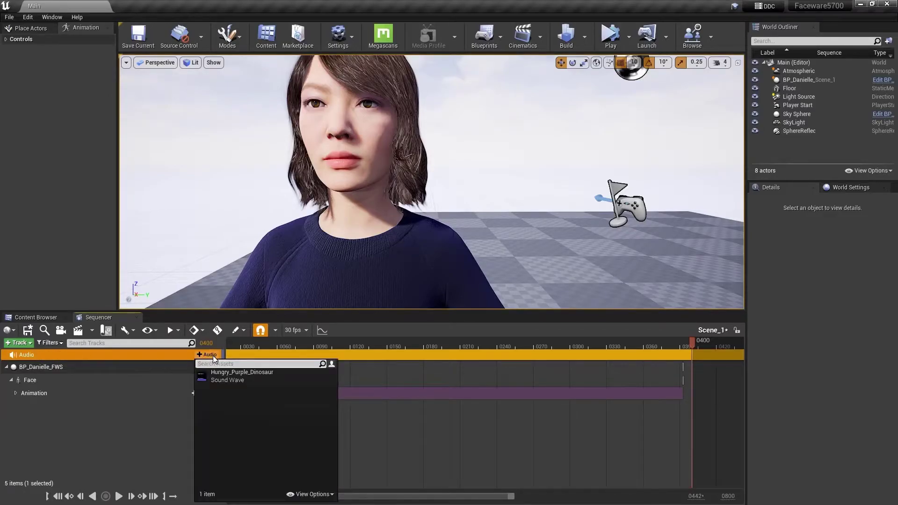
left_click(237, 377)
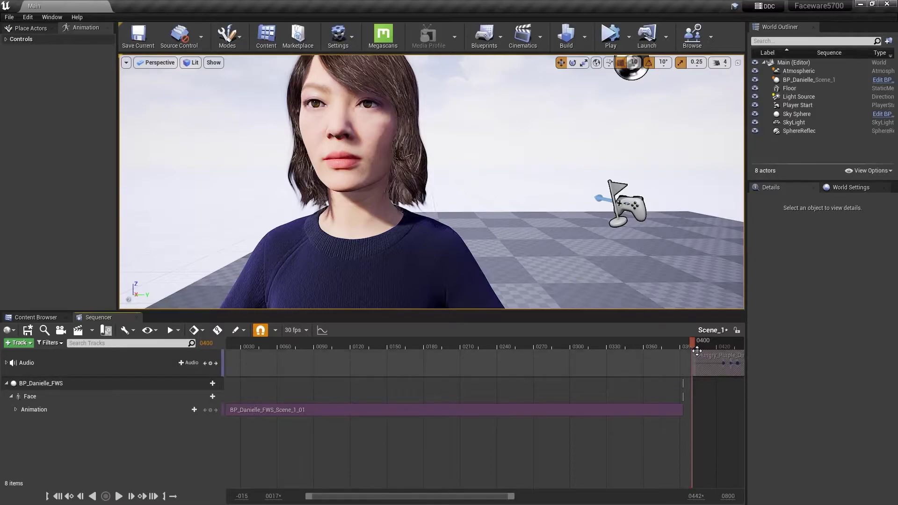
left_click_drag(704, 363, 310, 376)
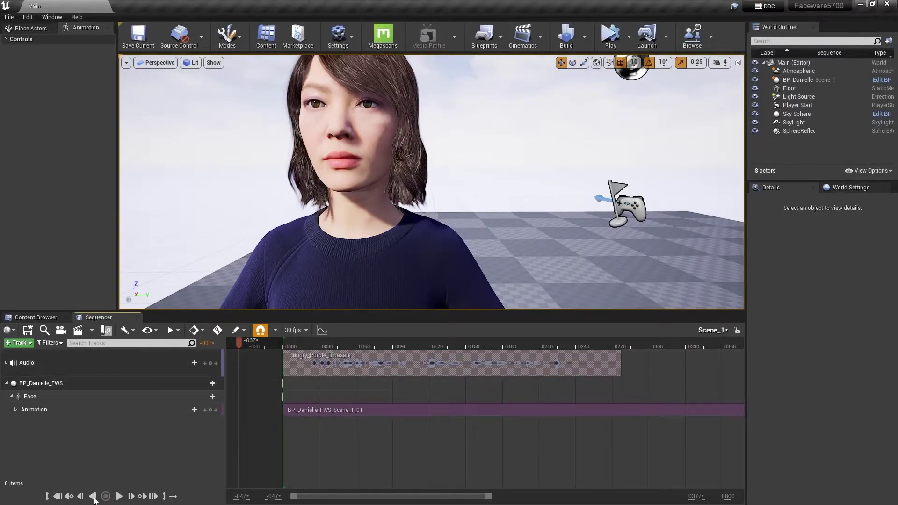
Step: Play the sequence from frame 0 to compare the audio with the facial animation
left_click(60, 497)
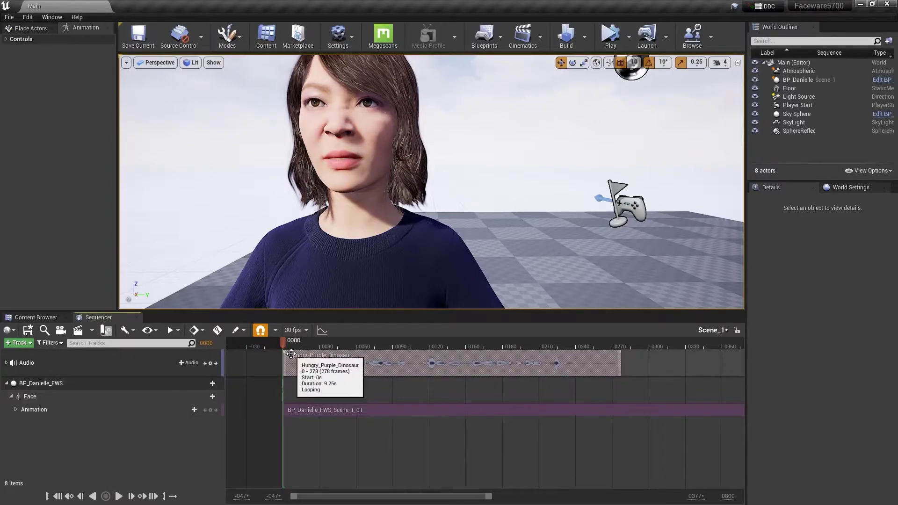
left_click(118, 496)
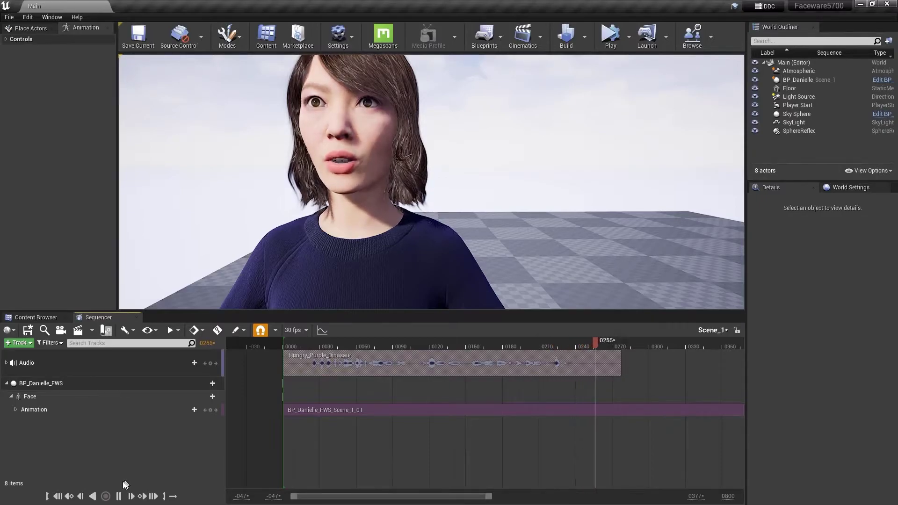
left_click(119, 496)
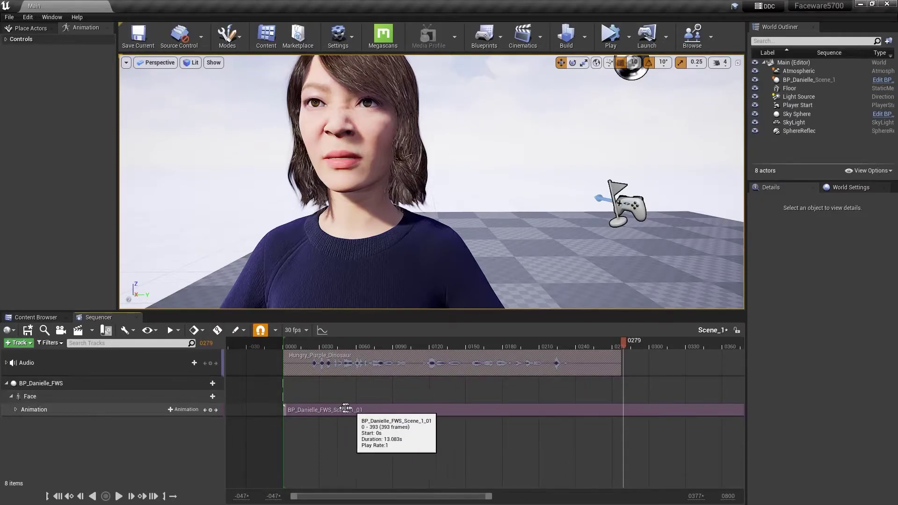
Step: Trim off the Face animation section before frame 94 and move the remaining section to start at frame 0
left_click_drag(624, 340, 384, 354)
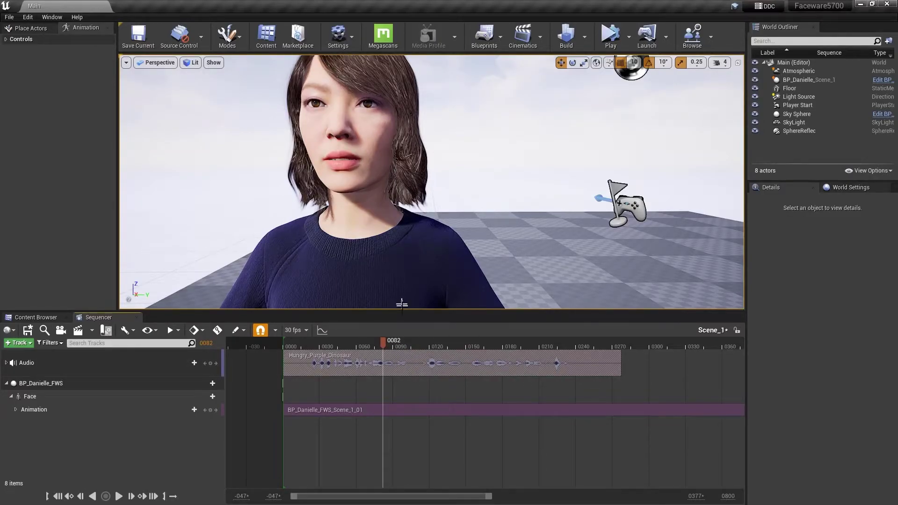
left_click_drag(386, 345, 397, 347)
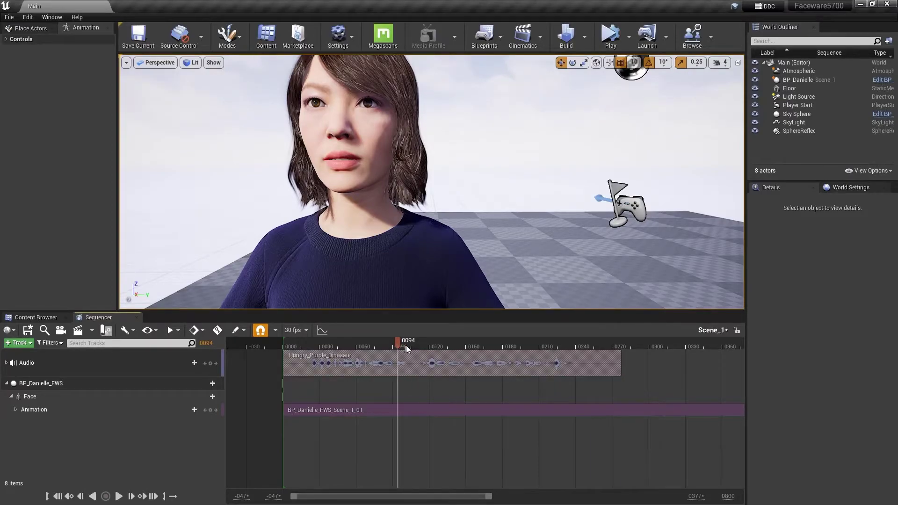
right_click(392, 413)
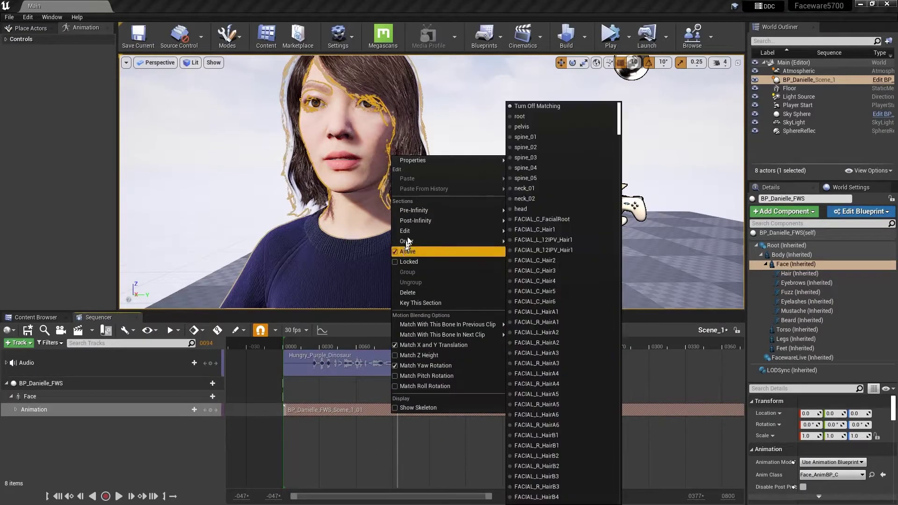
mouse_move(409, 233)
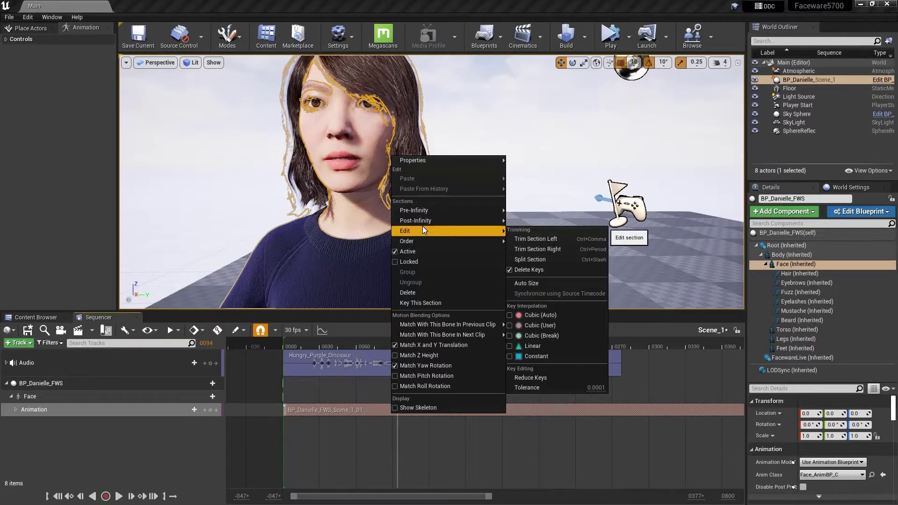
left_click(523, 238)
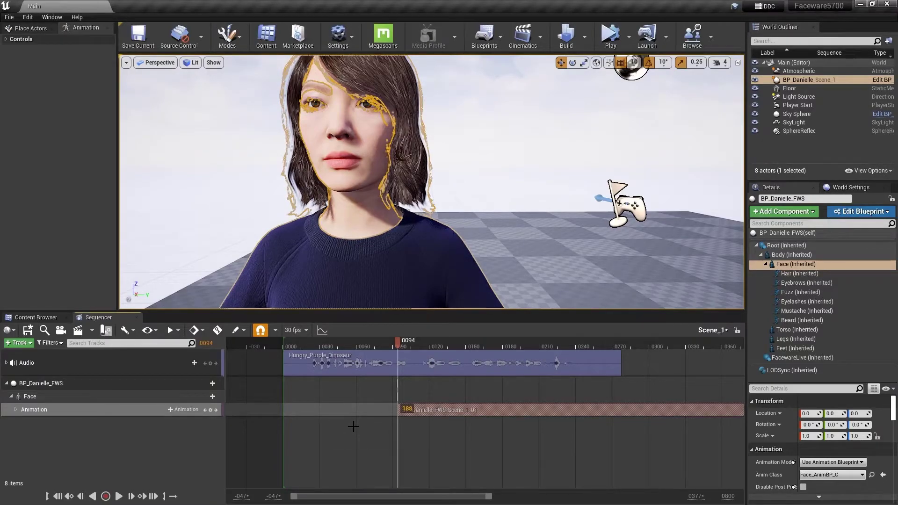
left_click_drag(583, 411, 469, 410)
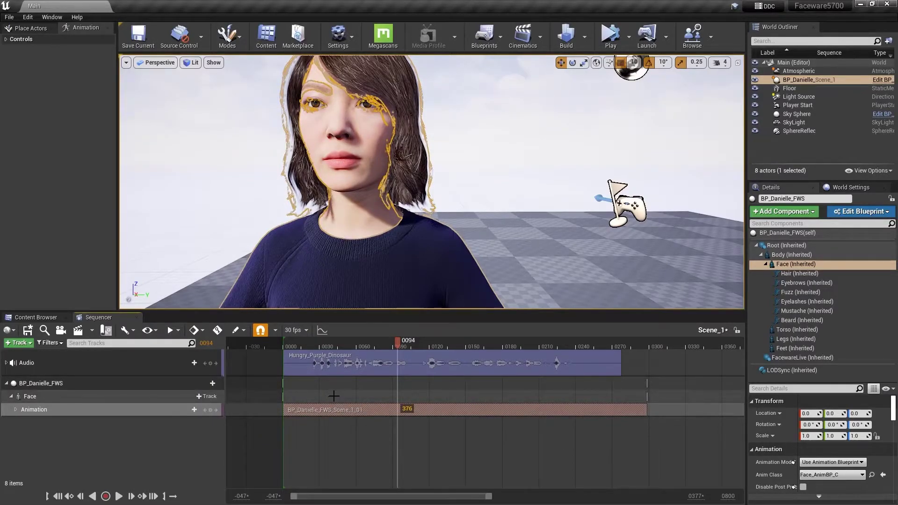
Step: Play the sequence from frame 0 and again from frame 22 to check the lip sync against the audio
left_click(58, 496)
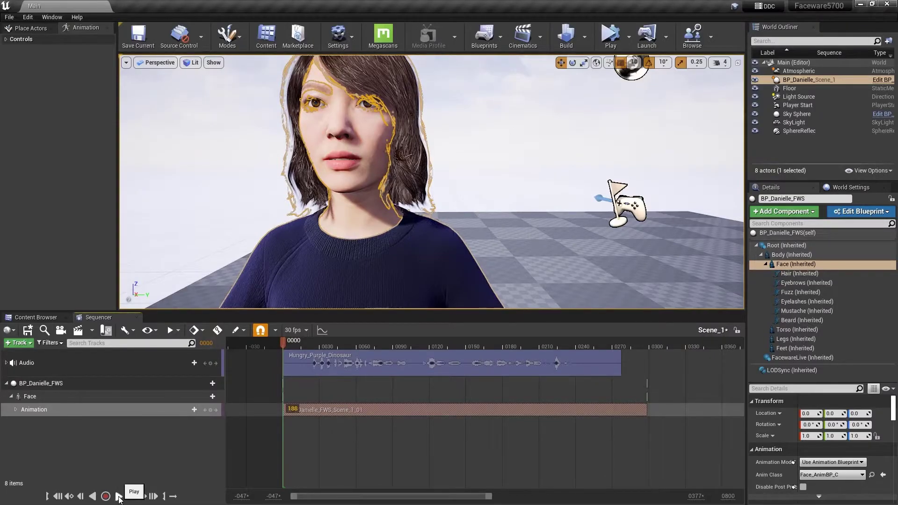
left_click(119, 496)
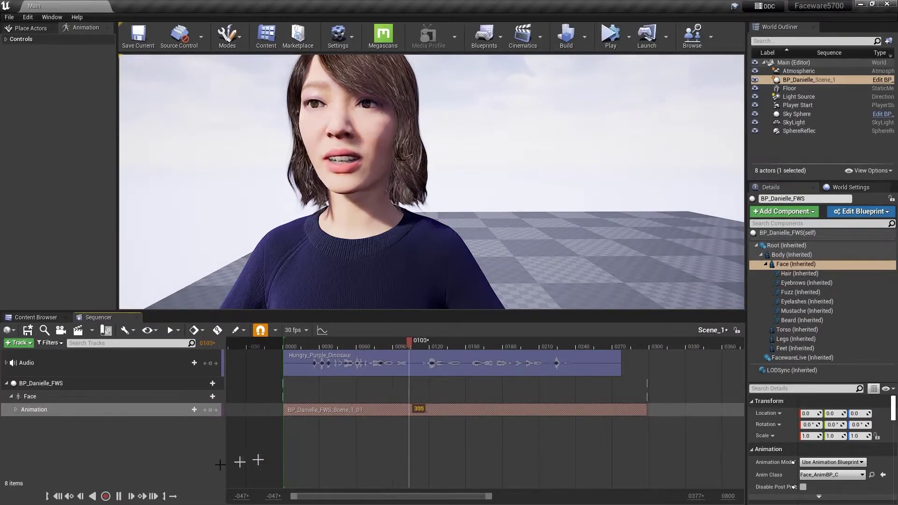
left_click(118, 496)
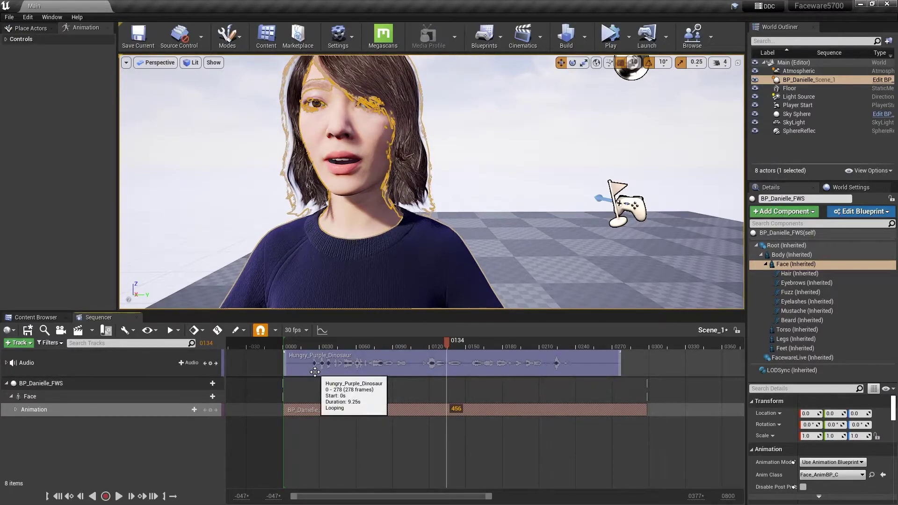
left_click(311, 348)
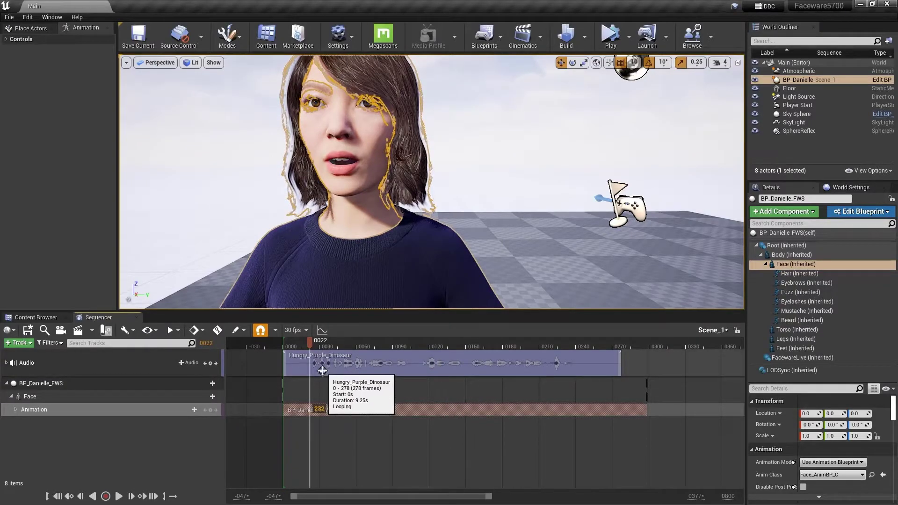
left_click(119, 496)
left_click(119, 496)
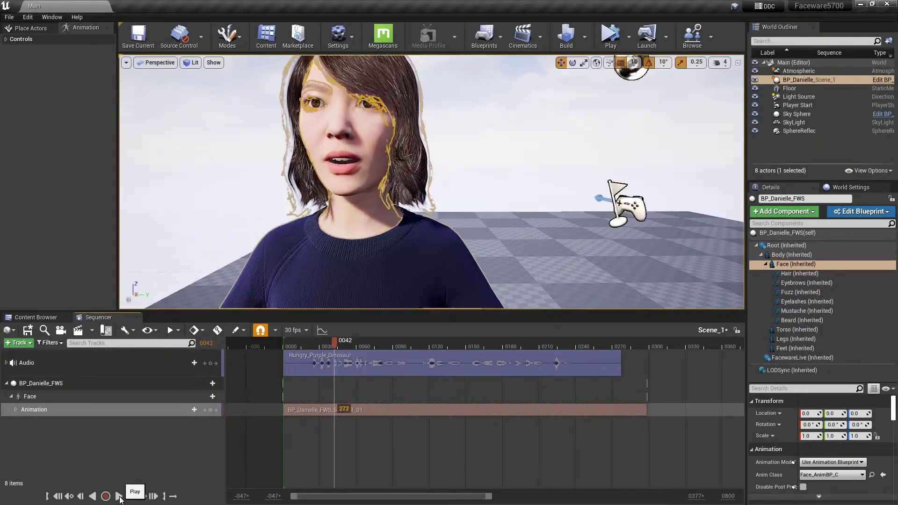
Step: With the playhead at frame 31, shift the Face animation section 13 frames later and extend its start back to frame 0
left_click_drag(334, 346, 321, 347)
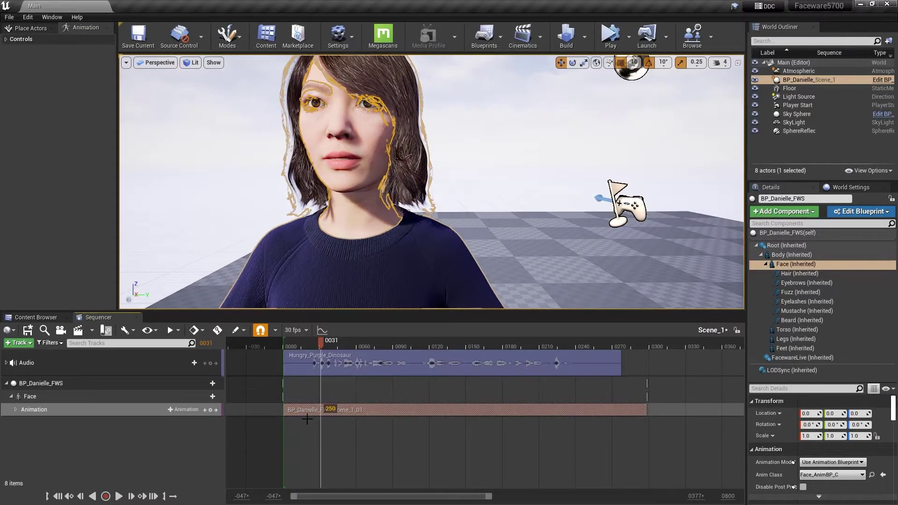
mouse_move(304, 412)
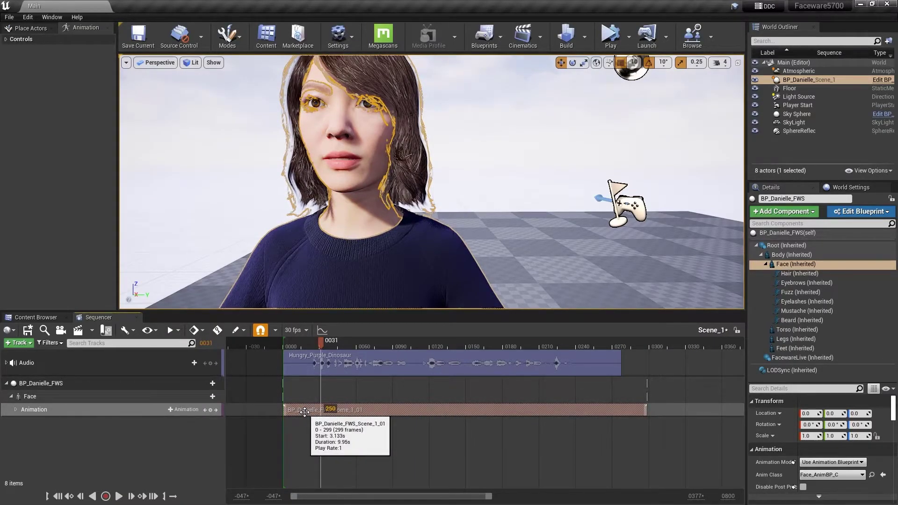
left_click_drag(304, 413, 321, 409)
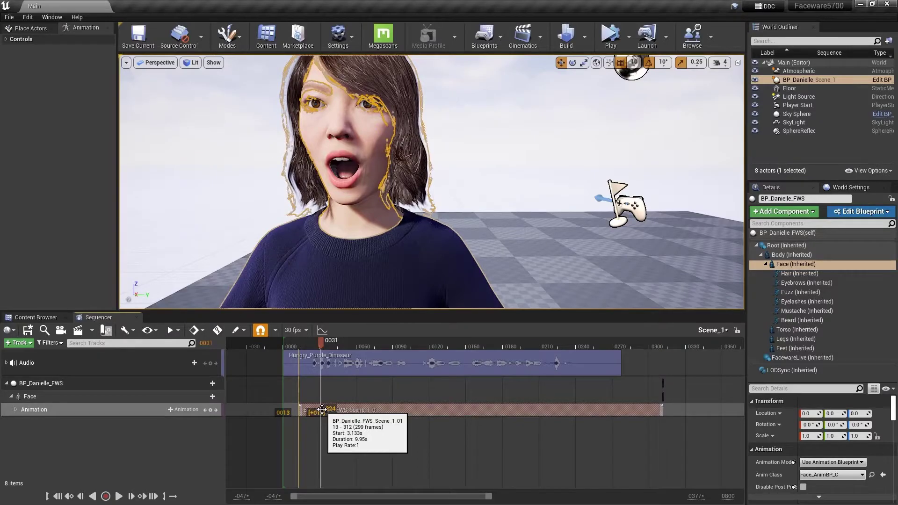
left_click_drag(321, 410, 321, 409)
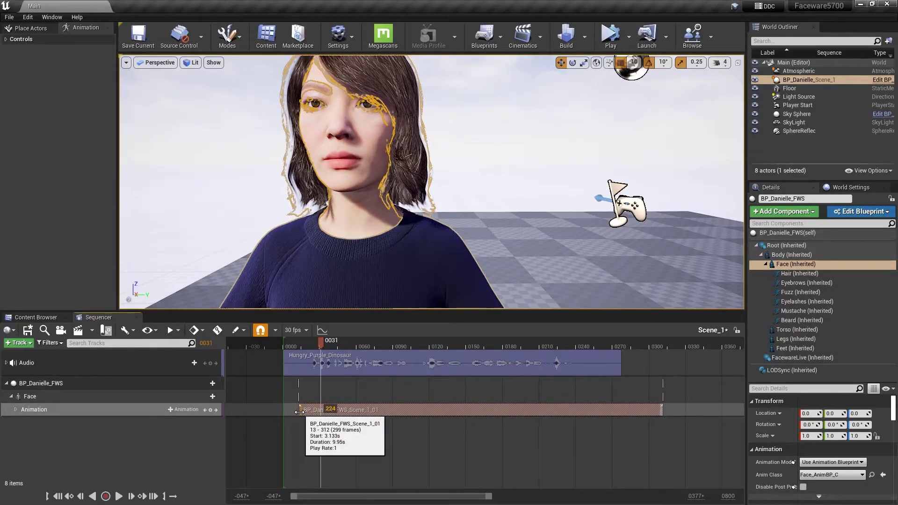
left_click_drag(300, 412, 286, 413)
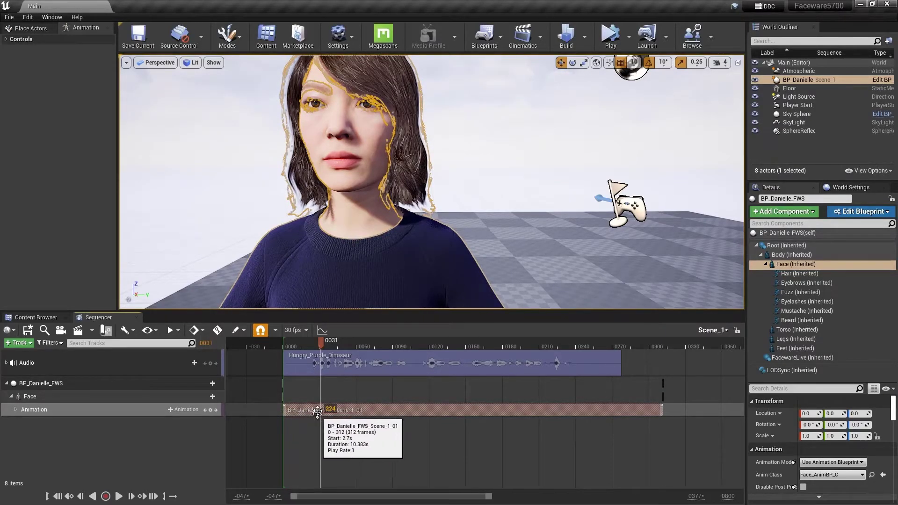
Step: Play the sequence from frame 0 through to frame 277 to check the lip sync against the audio
left_click(81, 496)
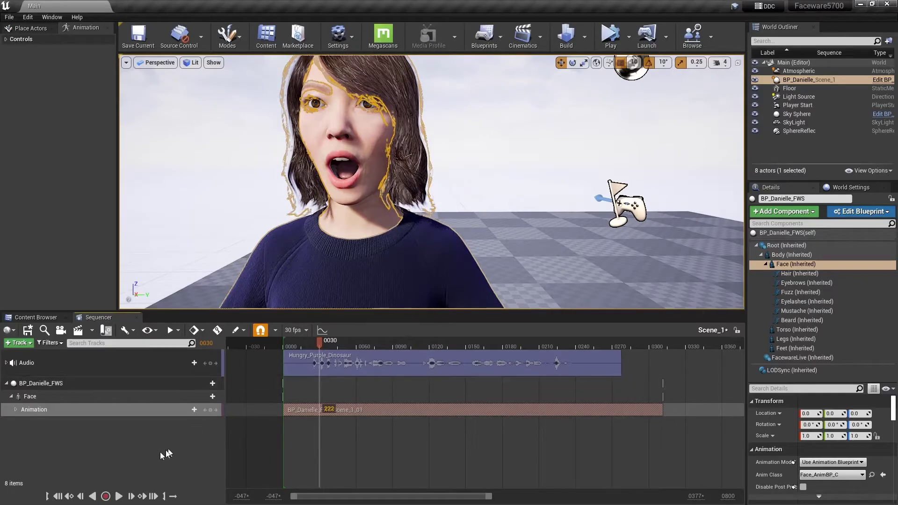
left_click(57, 496)
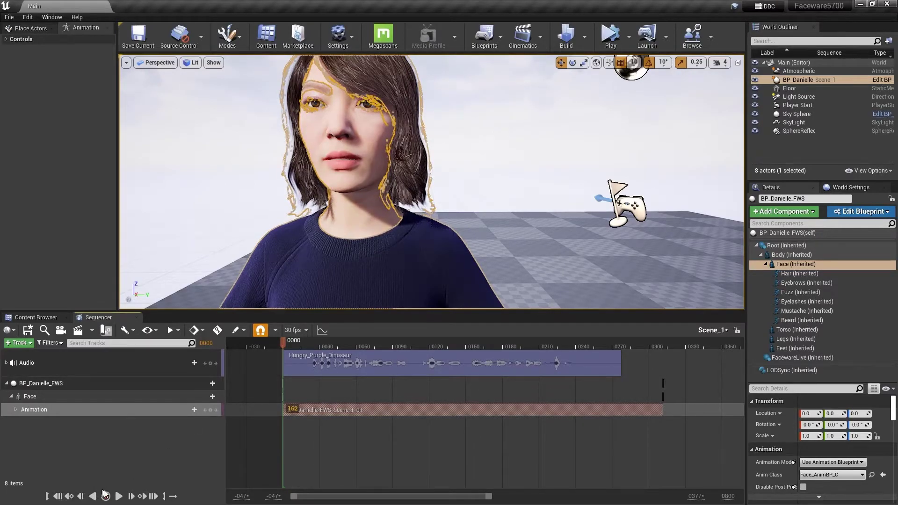
left_click(118, 496)
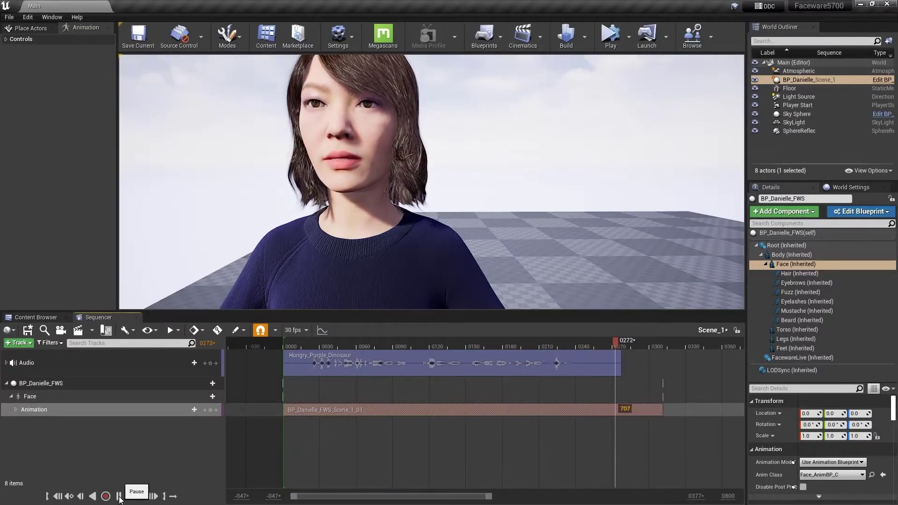
left_click(119, 497)
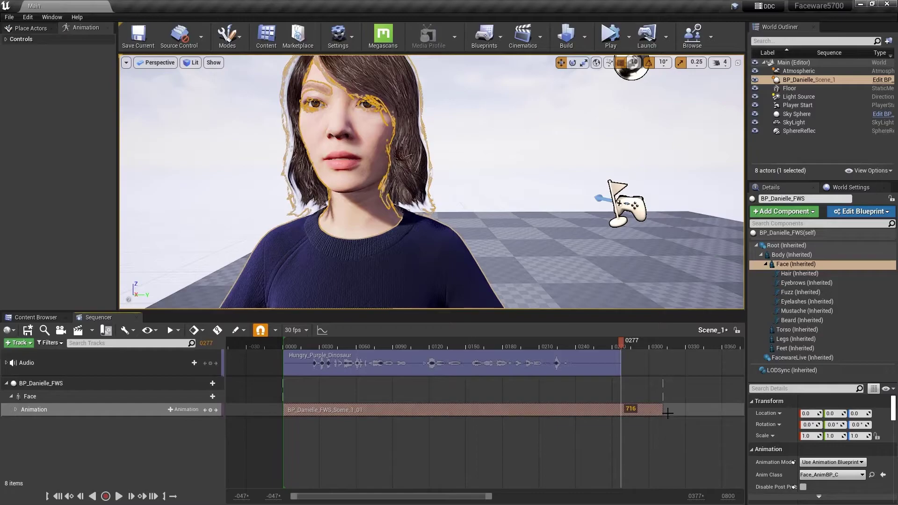
right_click(607, 411)
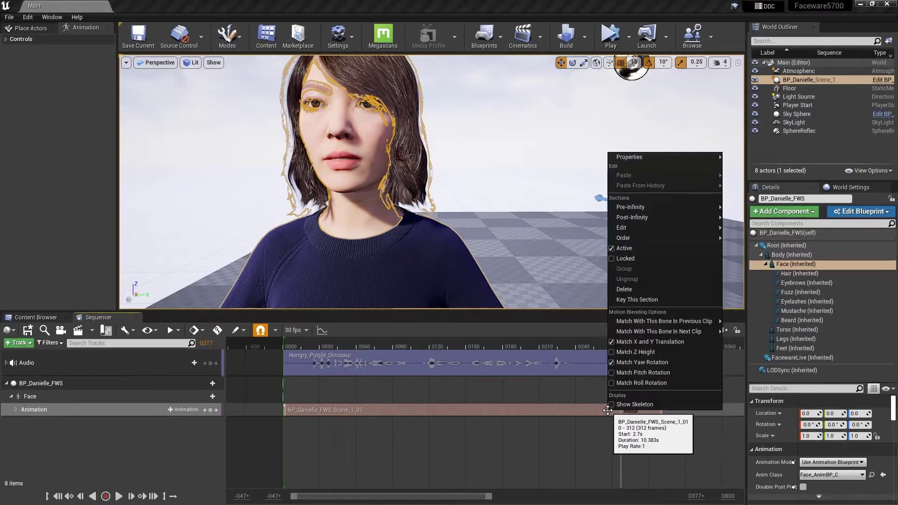
mouse_move(622, 227)
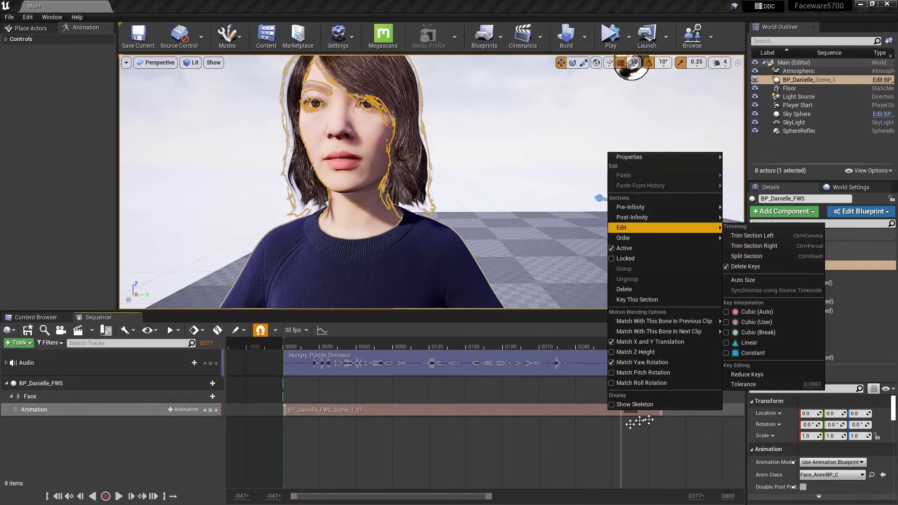
left_click(590, 447)
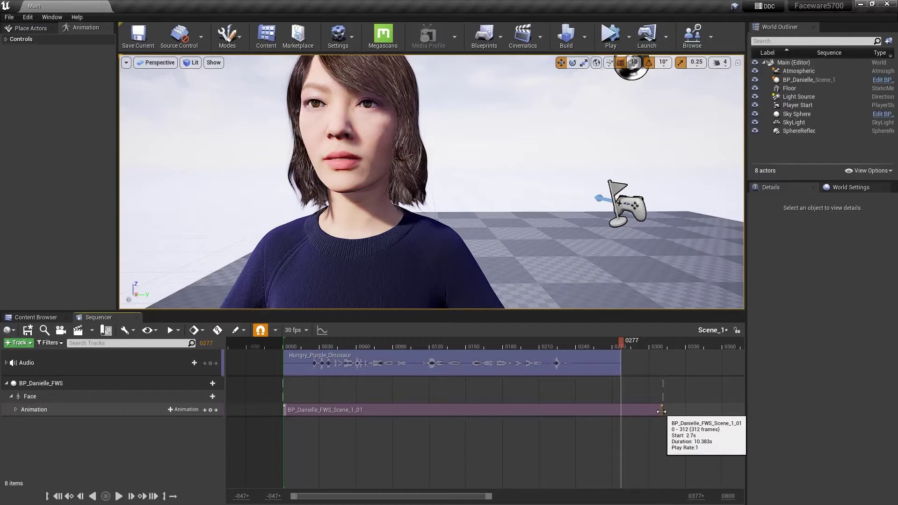
Step: Split the Face animation section at the end of the audio, frame 277, and delete the leftover piece after it
left_click_drag(663, 411, 630, 420)
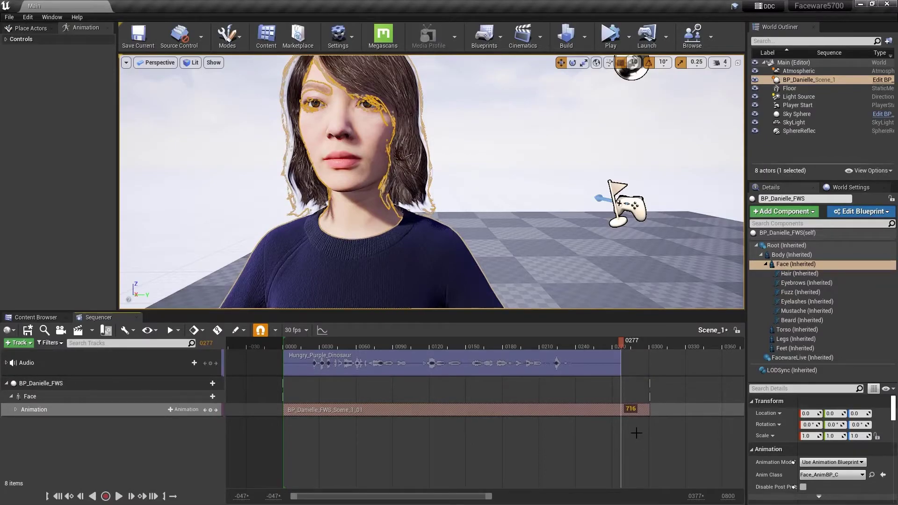
right_click(600, 412)
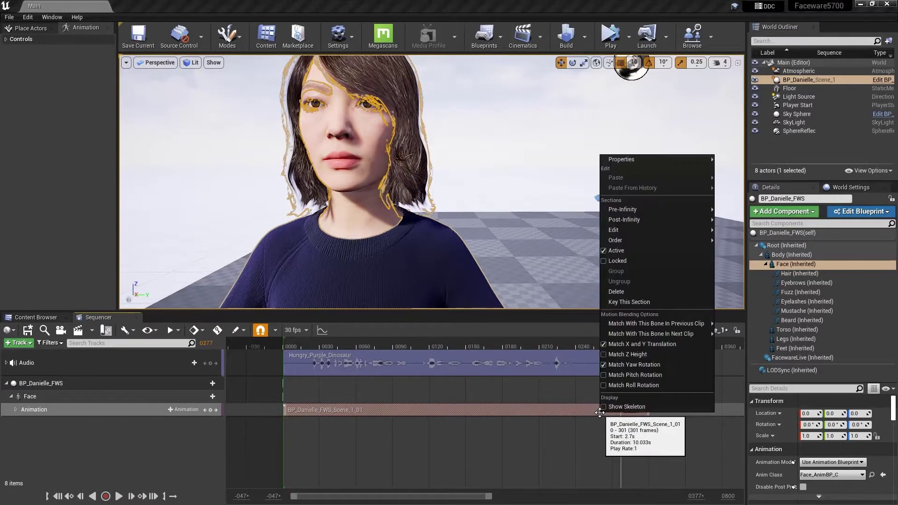
mouse_move(621, 230)
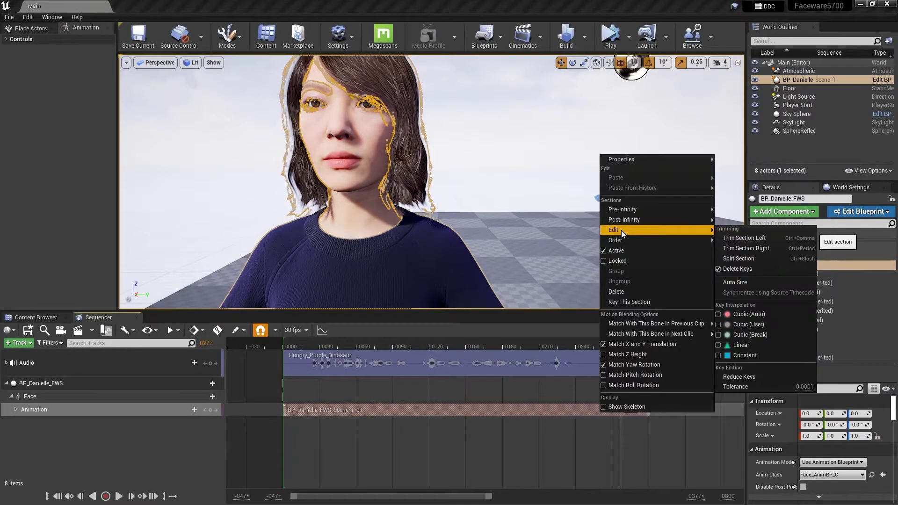
left_click(749, 259)
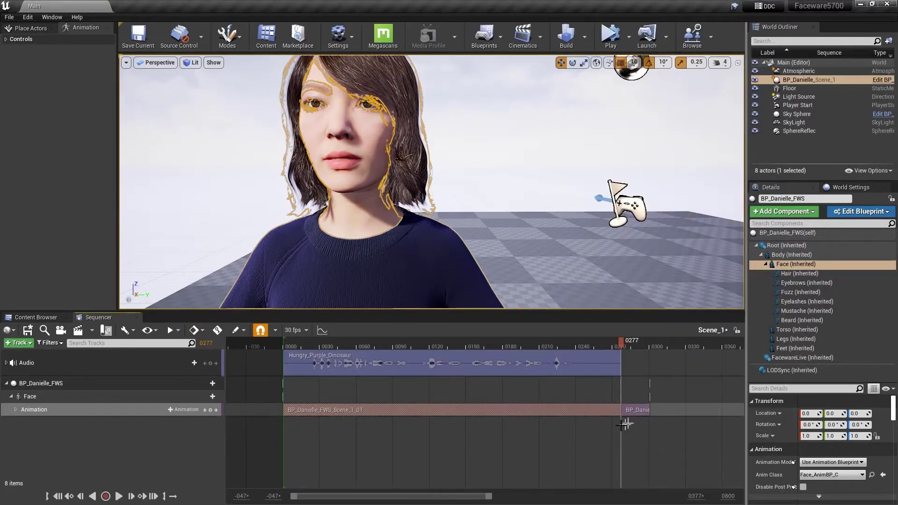
left_click(639, 434)
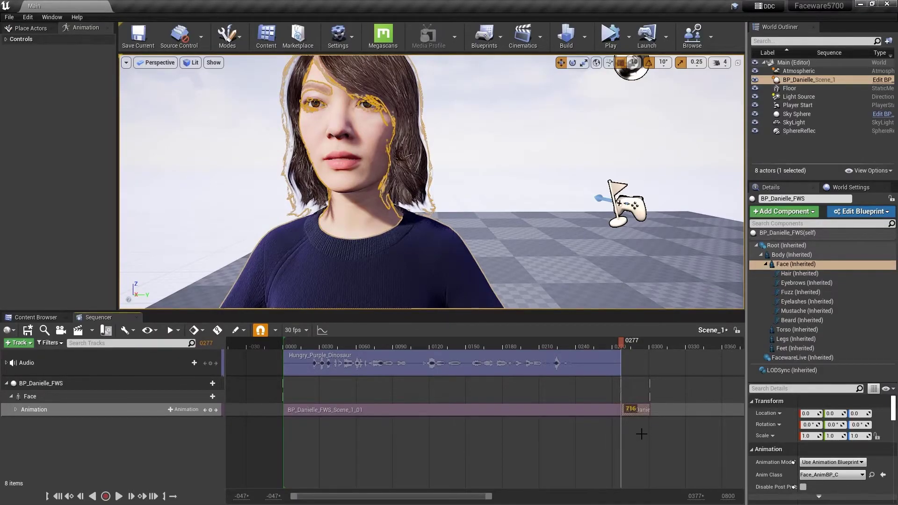
key("Delete")
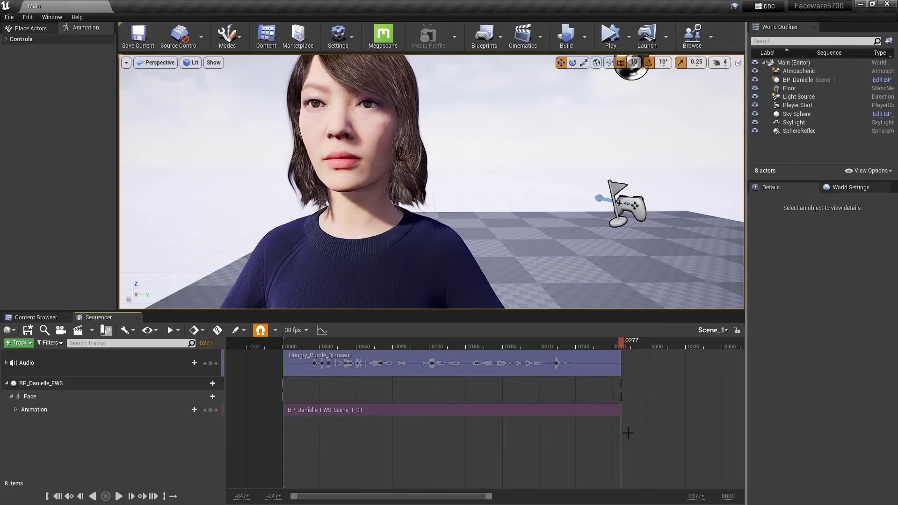
Step: Scrub the playhead back over the end of the animation to frame 256 and save the Scene_1 sequence
left_click_drag(622, 344, 581, 343)
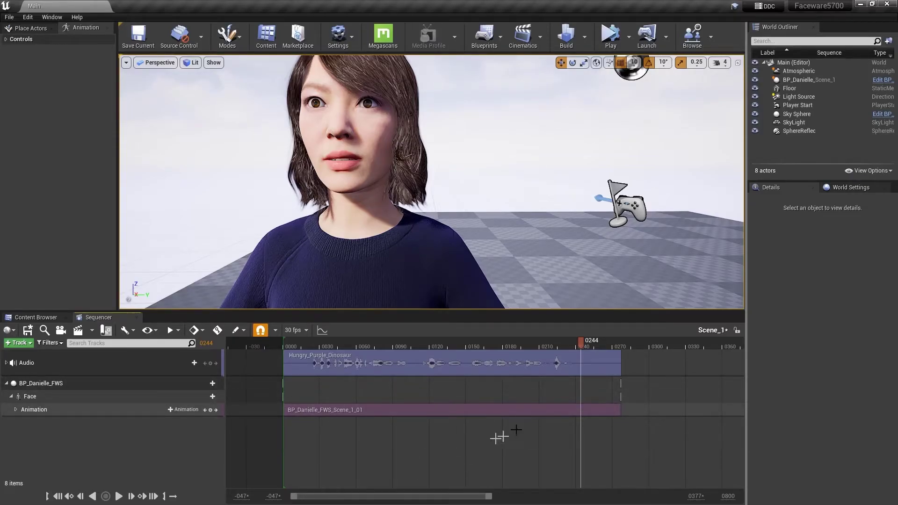
mouse_move(580, 344)
left_mouse_down()
mouse_move(605, 342)
mouse_move(596, 341)
left_mouse_up()
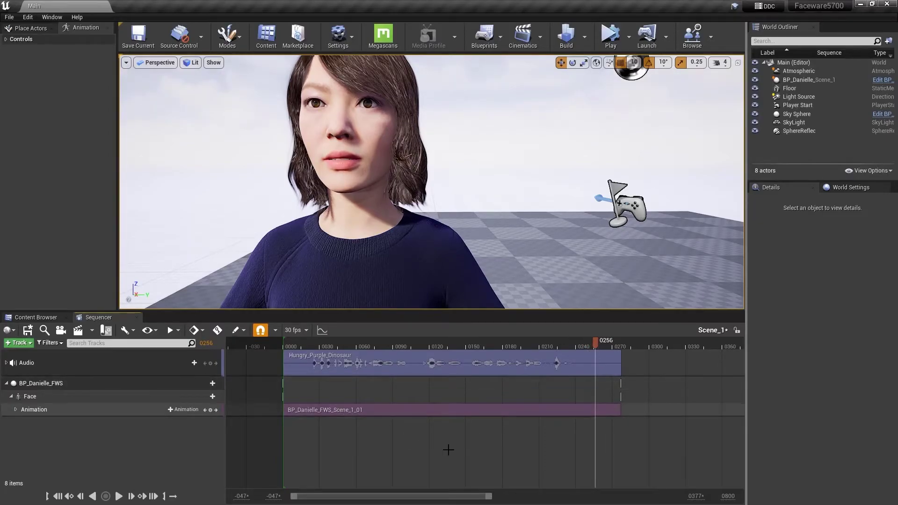
key("ctrl+s")
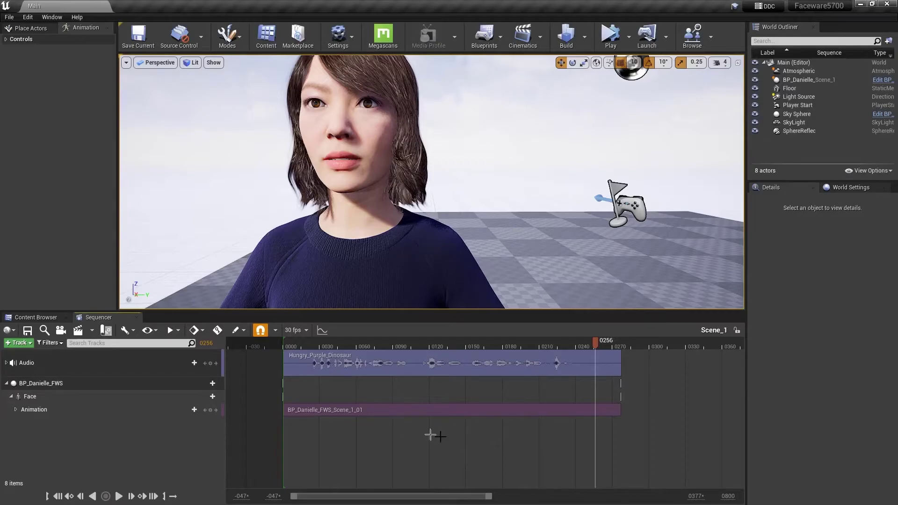
Step: Switch to File Explorer, look through the PNG frames in the HPD folder under Movies, and return to Unreal Editor
key("alt+Tab")
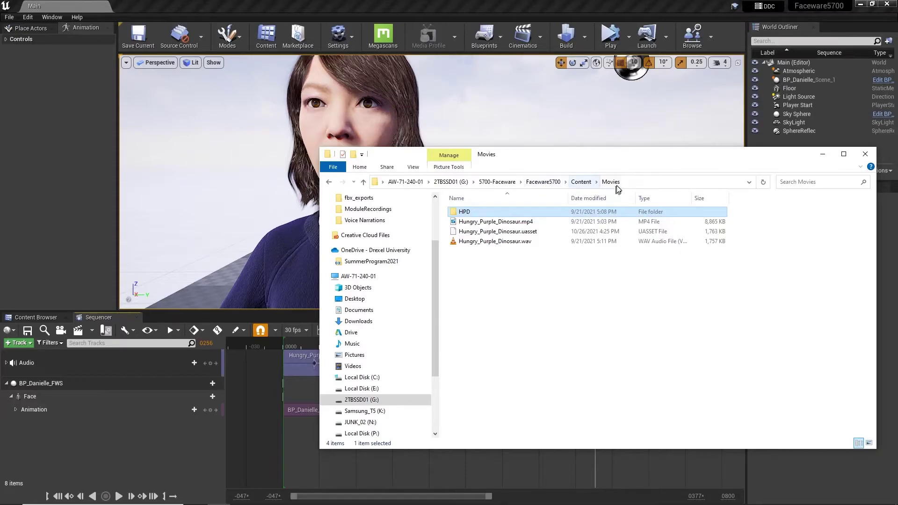
double_click(464, 213)
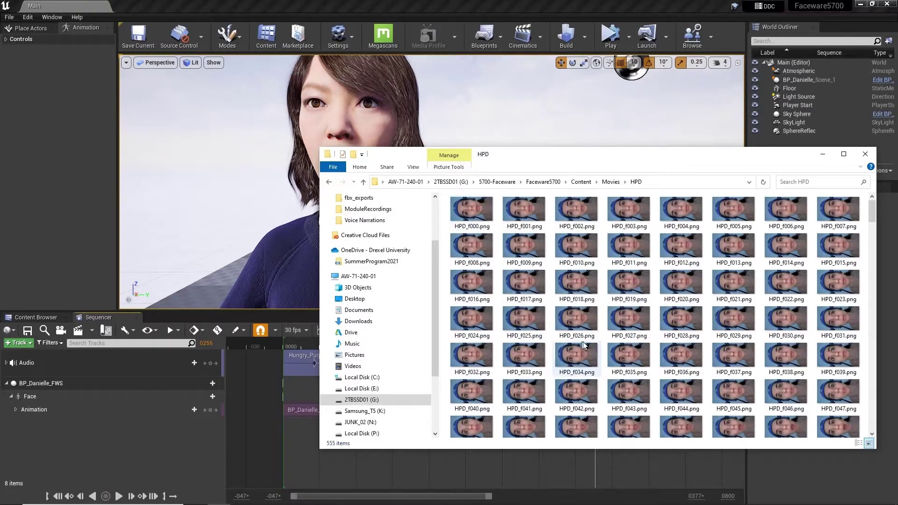
scroll(580, 343, "down", 8)
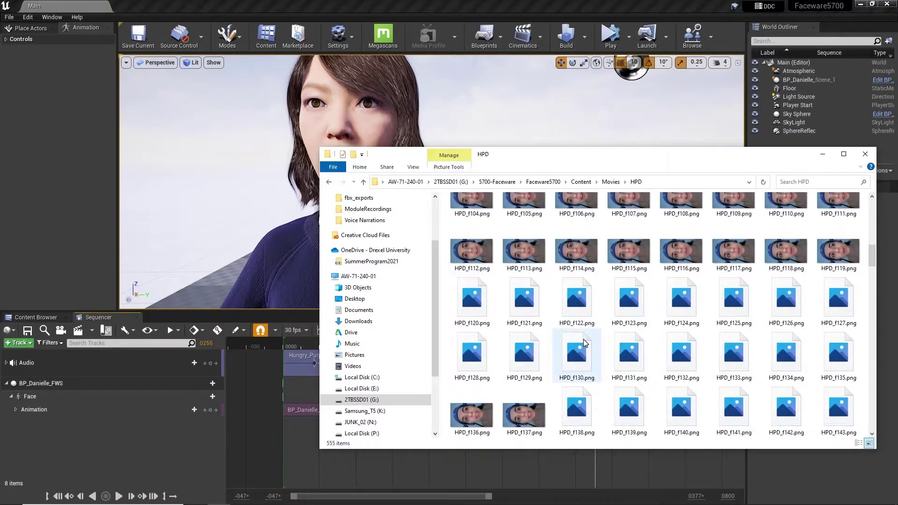
scroll(584, 343, "up", 8)
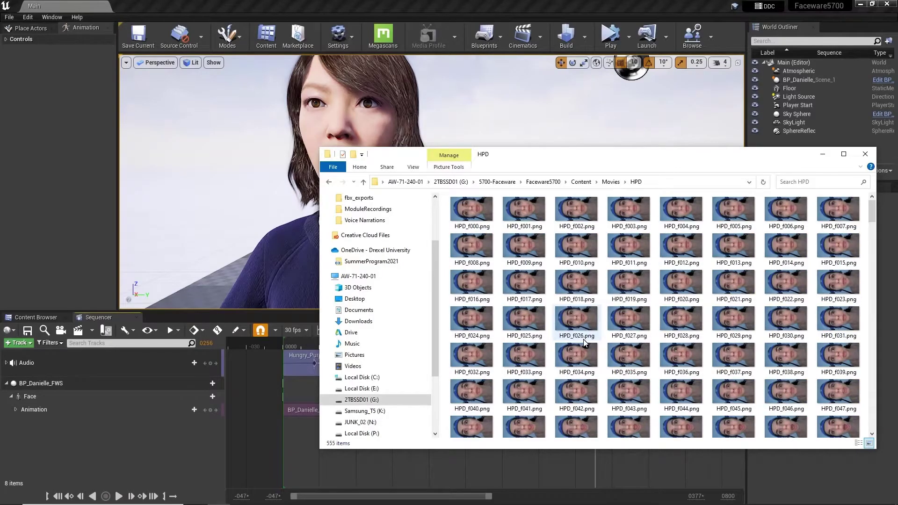
scroll(584, 342, "down", 5)
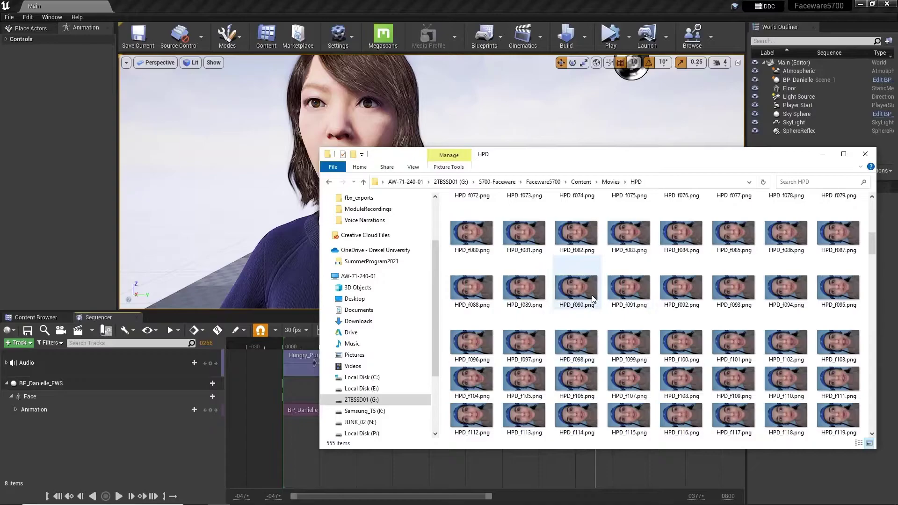
scroll(588, 304, "up", 5)
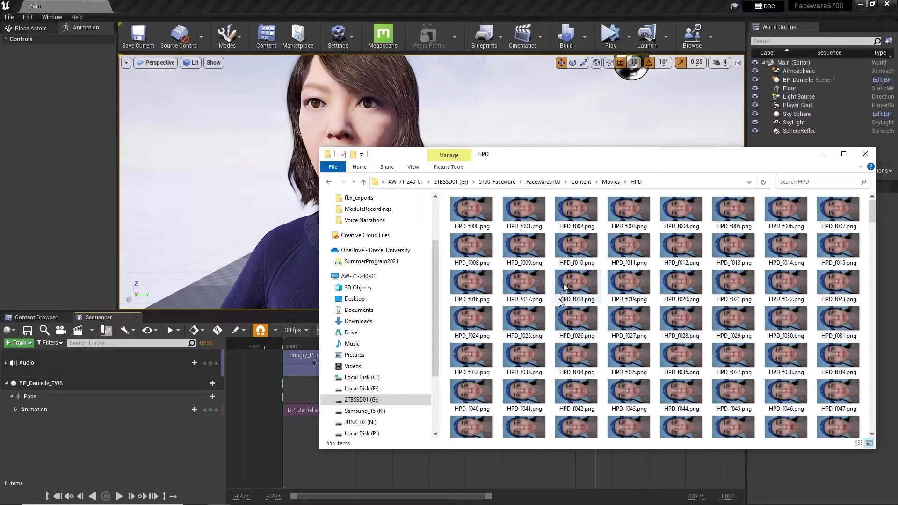
left_click(142, 449)
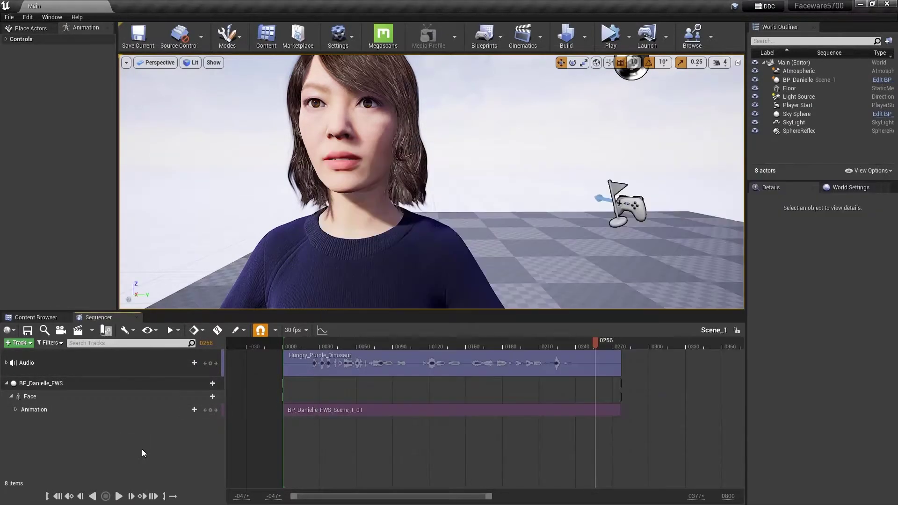
Step: Create an Img Media Source asset named HPD_Frames in the project's Movies content folder
left_click(27, 317)
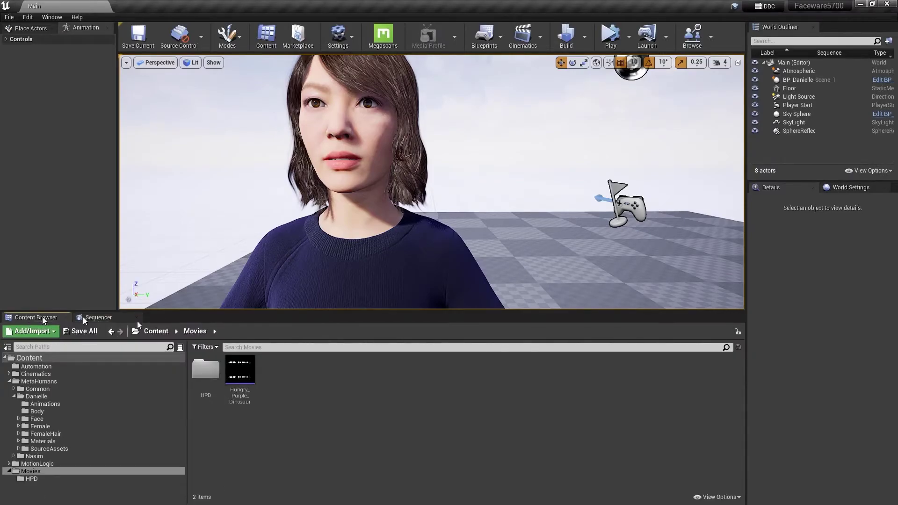
right_click(281, 384)
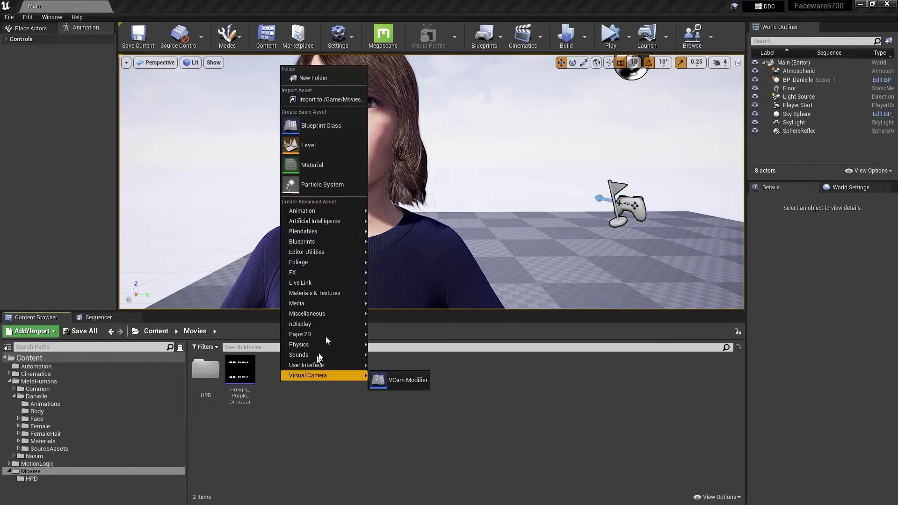
mouse_move(318, 304)
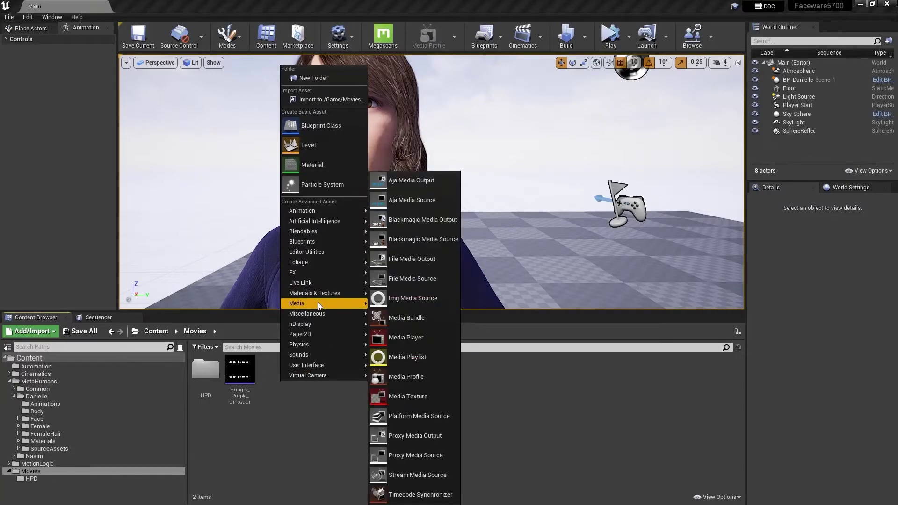
left_click(417, 305)
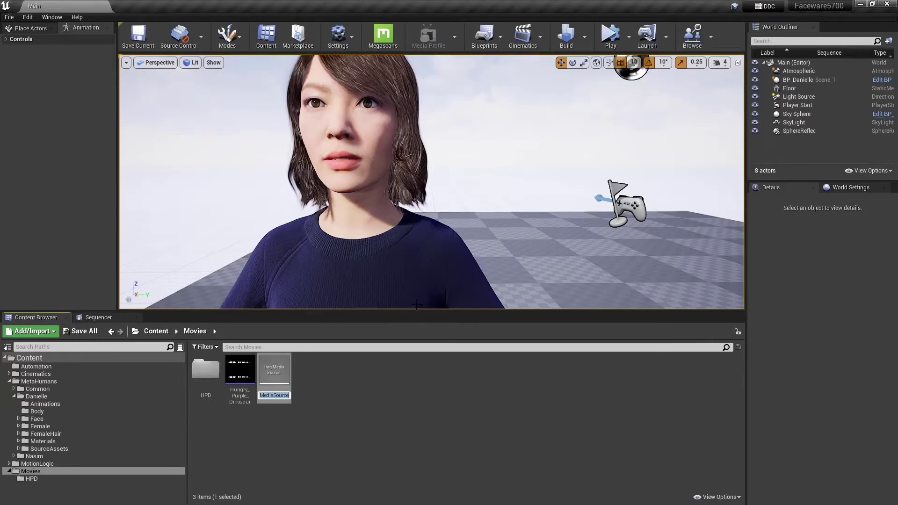
type("H")
type("PD_Fram")
type("es")
key("Return")
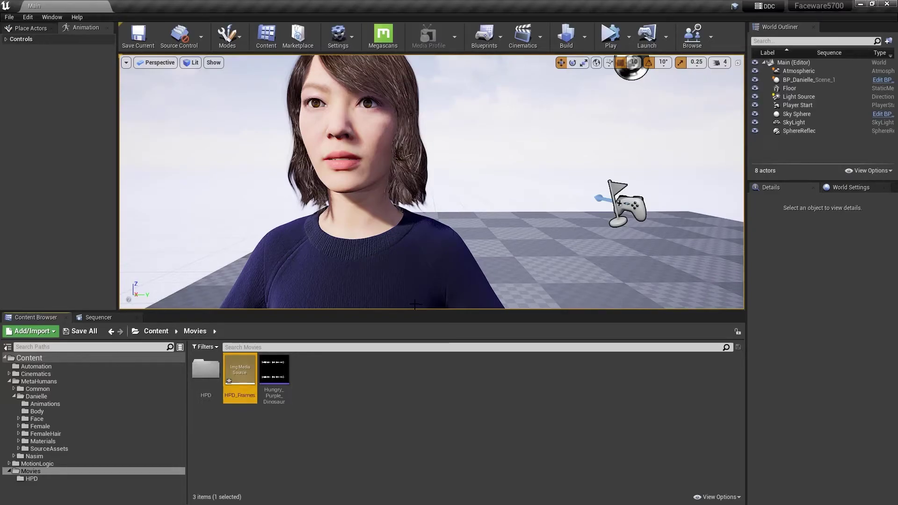
Step: Set the HPD_Frames sequence path to the Movies/HPD folder by picking HPD_f000.png, and show the advanced sequence options
double_click(240, 374)
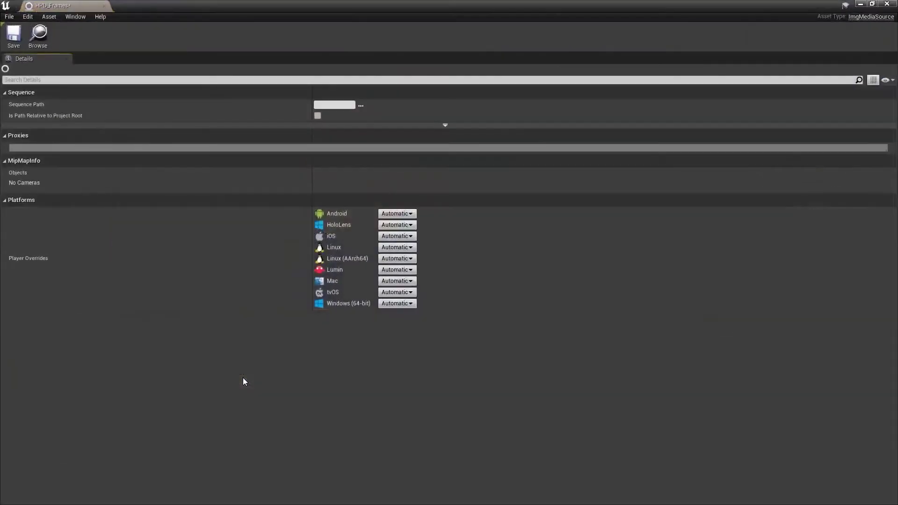
mouse_move(29, 108)
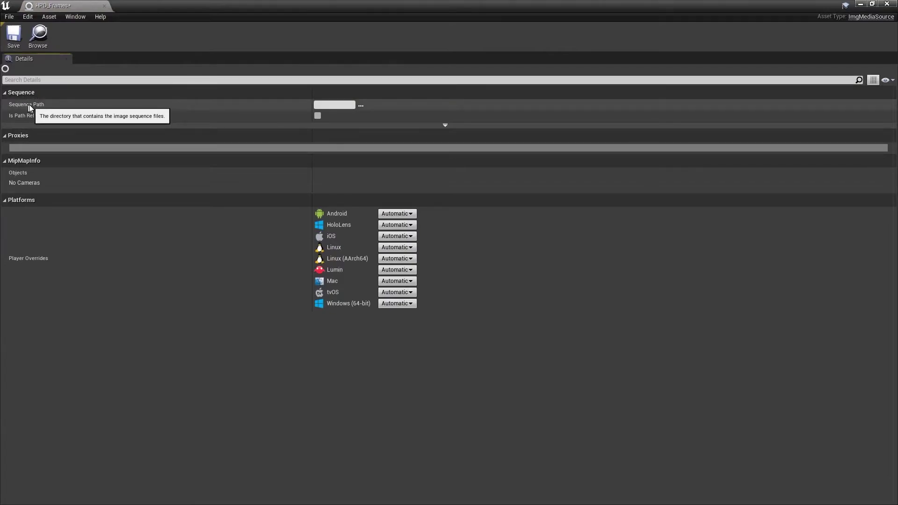
left_click(360, 106)
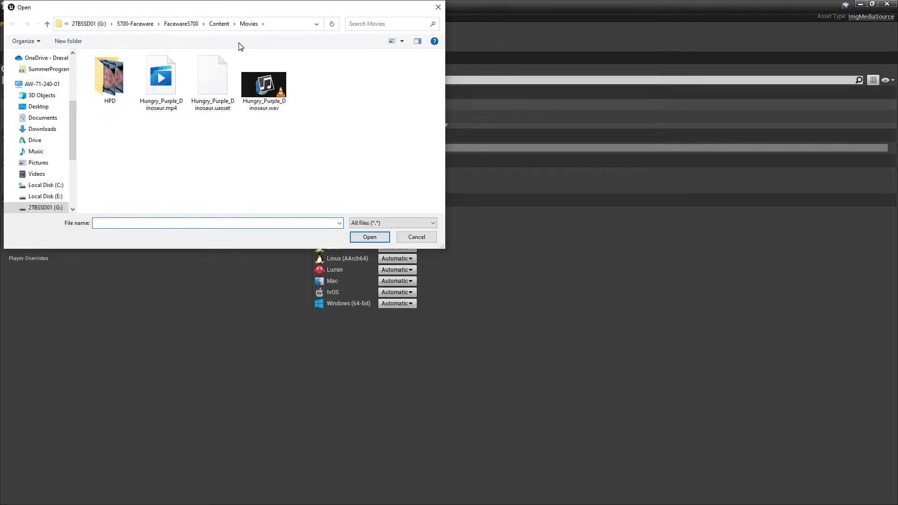
double_click(98, 77)
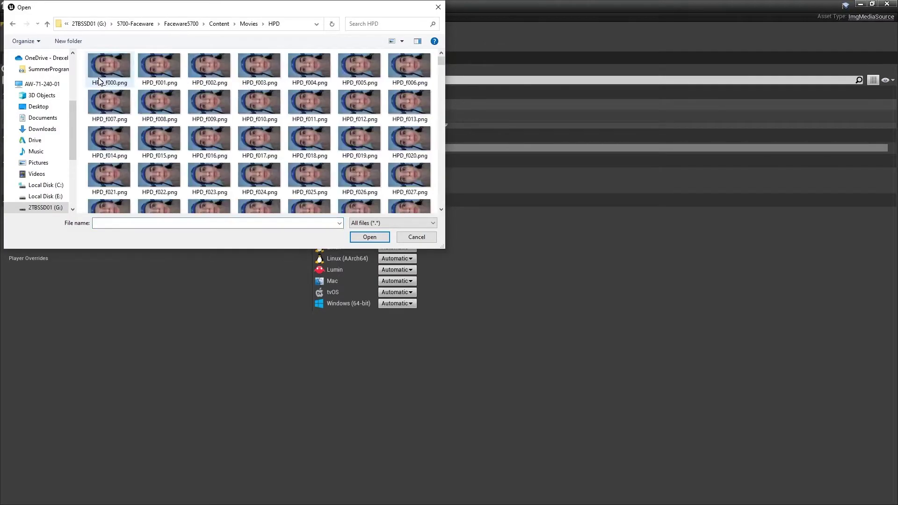
left_click(107, 70)
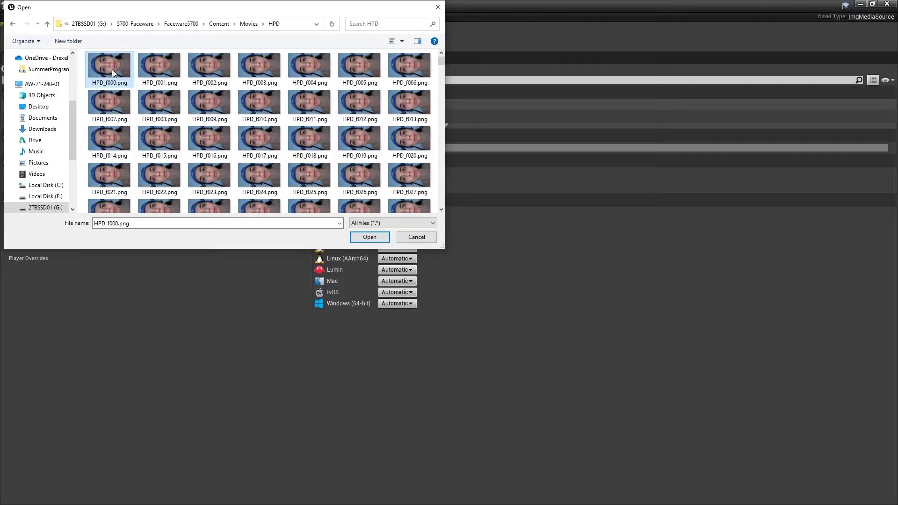
left_click(360, 238)
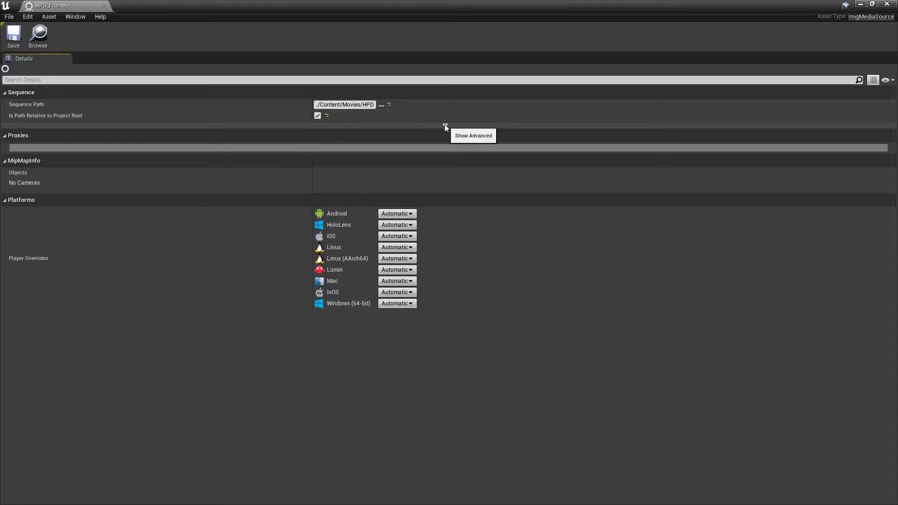
left_click(445, 125)
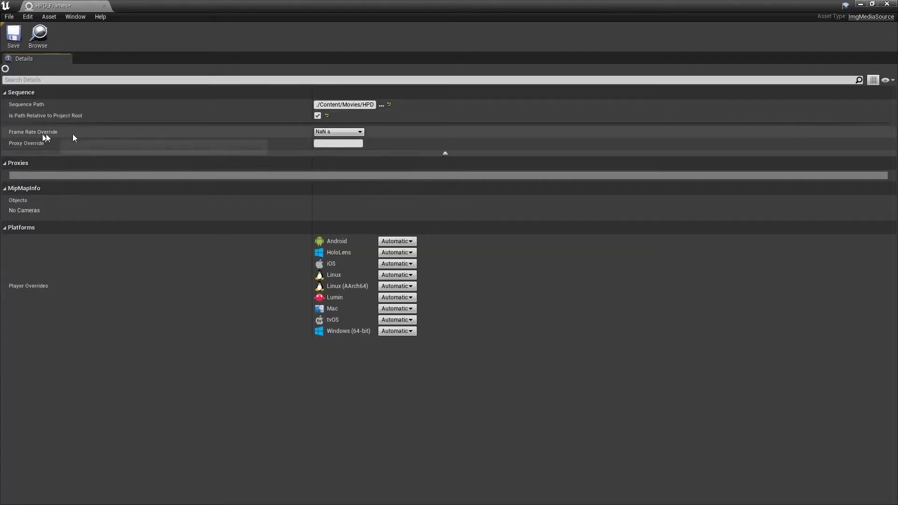
Step: Set the HPD_Frames frame rate override to 60 fps, save the asset and close its editor
left_click(347, 134)
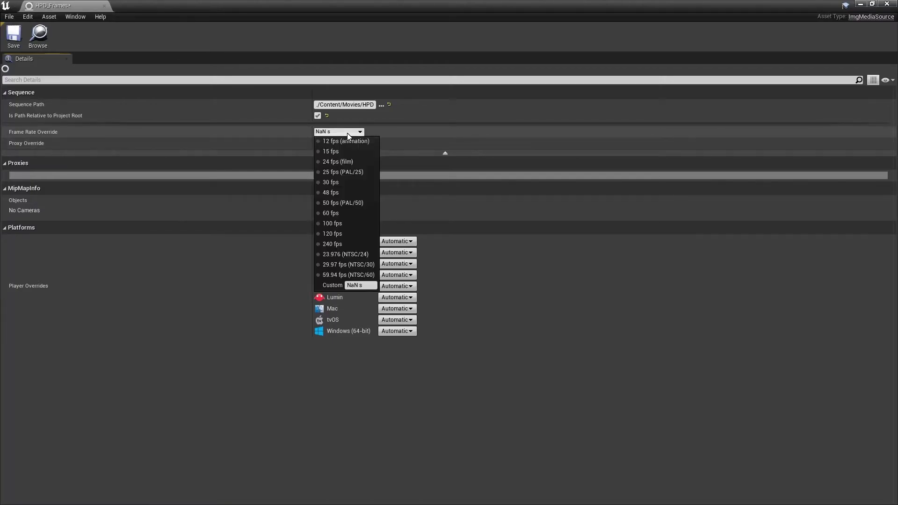
left_click(339, 214)
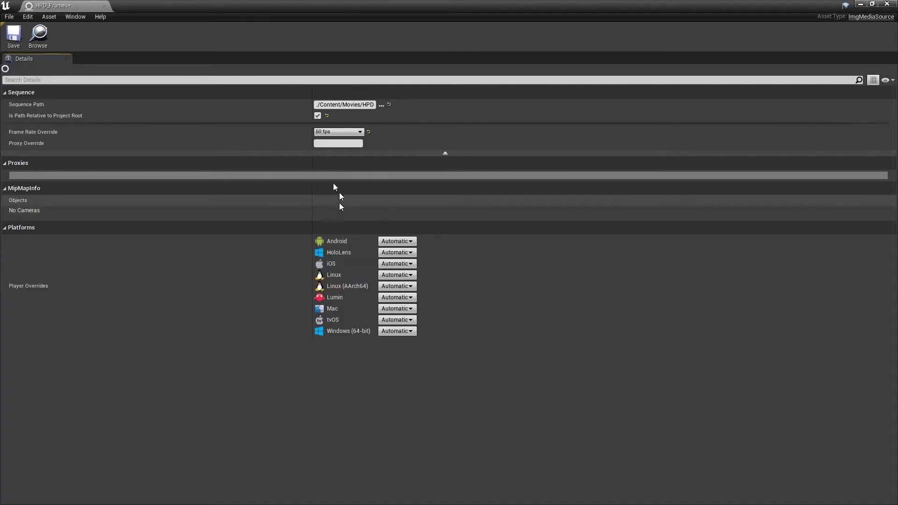
left_click(10, 42)
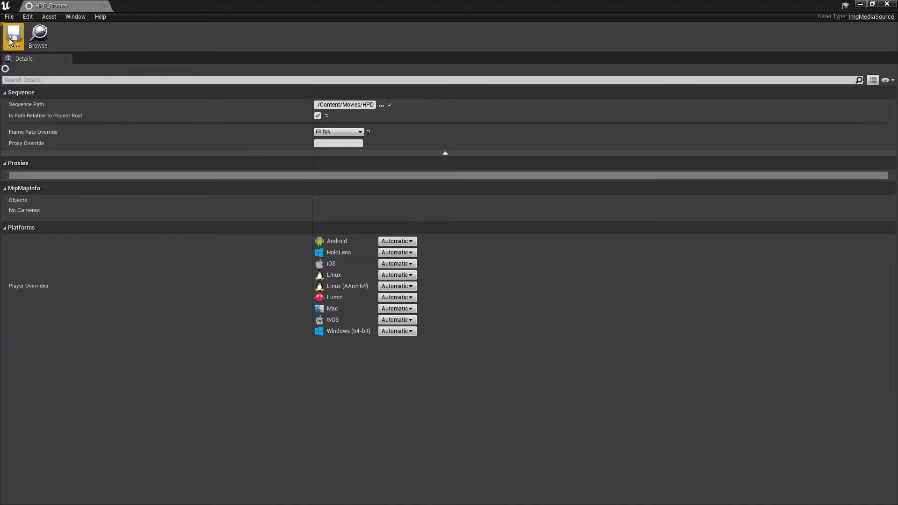
left_click(889, 4)
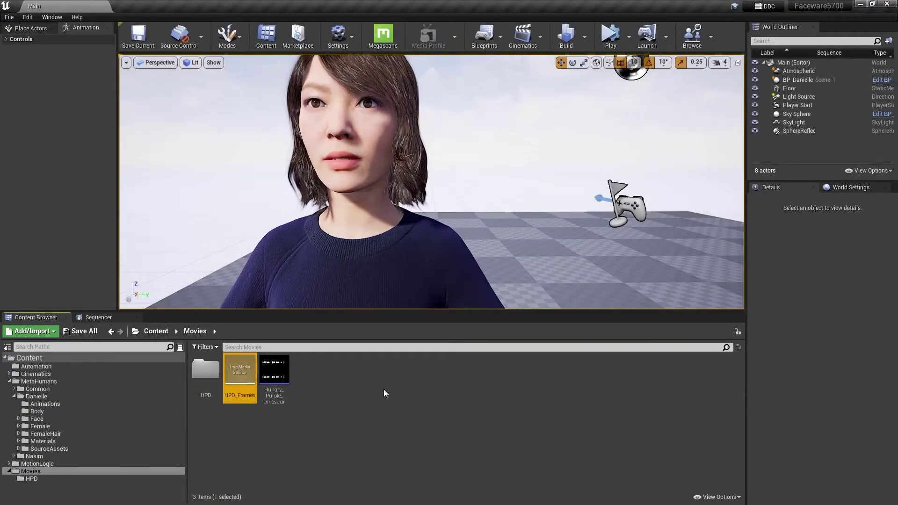
Step: Add a media track with HPD_Frames to Scene_1 and fit its section to the full length of the audio clip, starting at frame 0
left_click(85, 319)
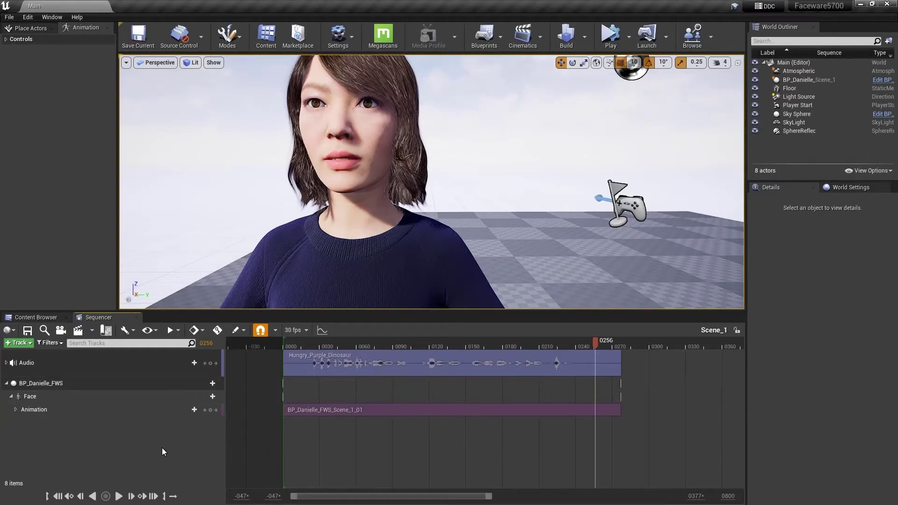
left_click(18, 344)
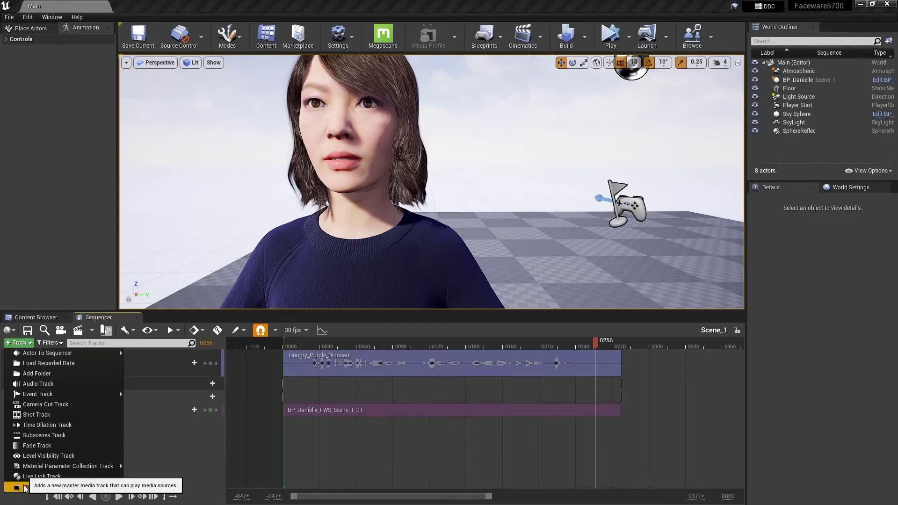
left_click(74, 488)
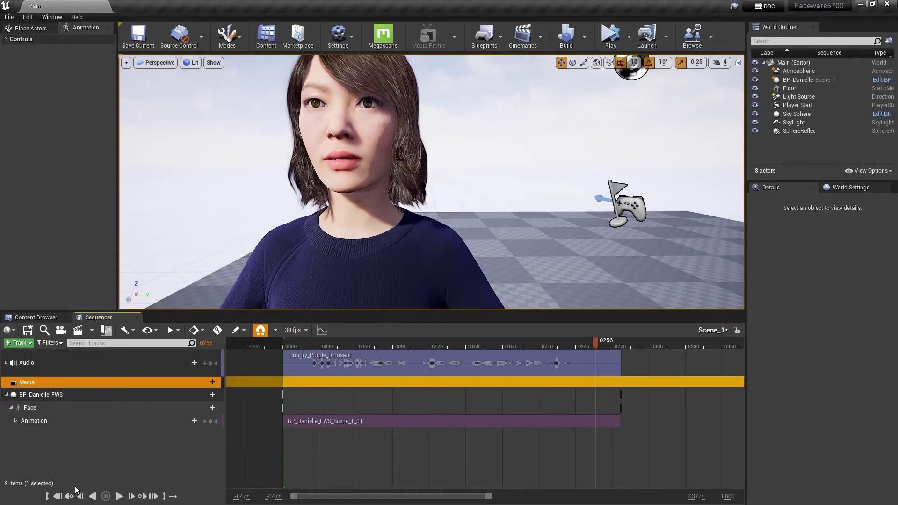
left_click(207, 382)
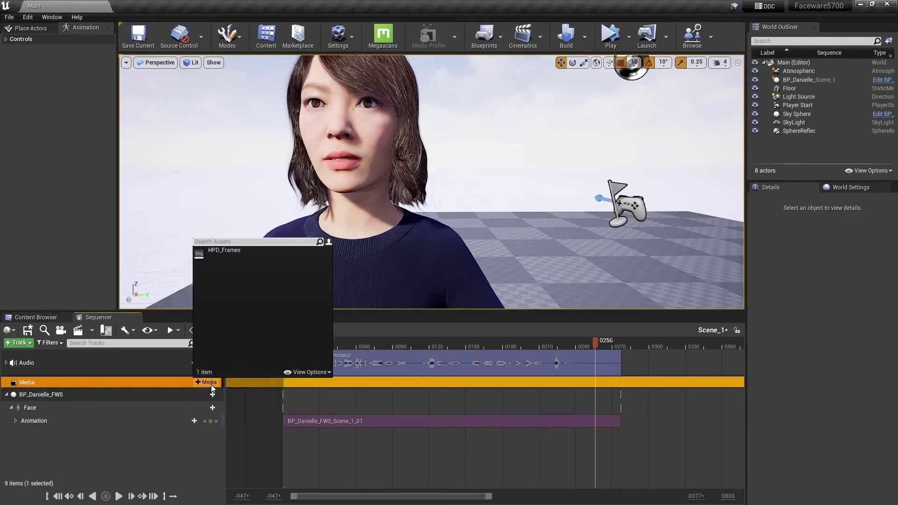
left_click(217, 251)
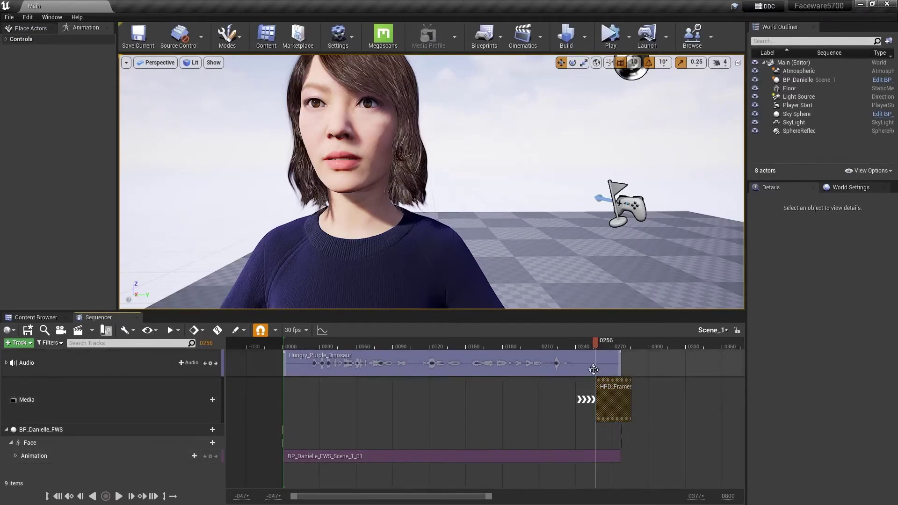
left_click_drag(604, 387, 622, 402)
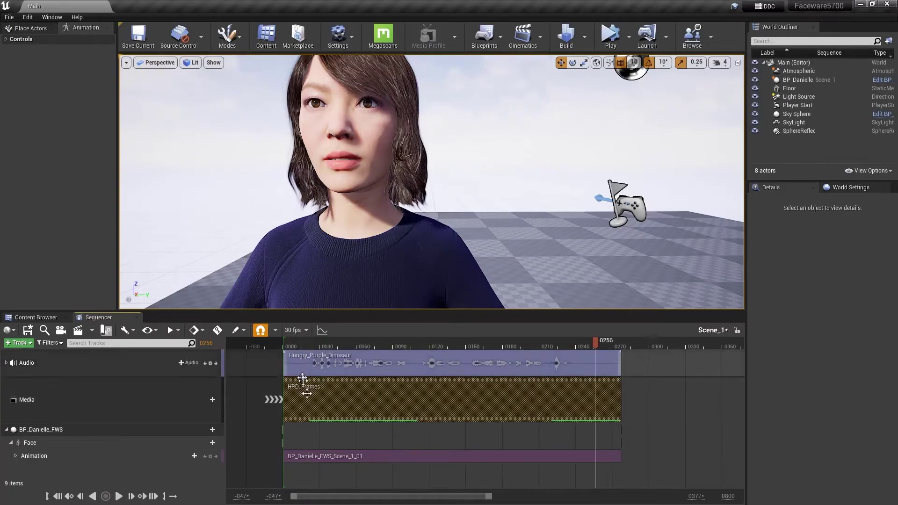
Step: Set the Scene_1 display rate to 60 fps, save the sequence and move the playhead to frame 500
left_click(295, 330)
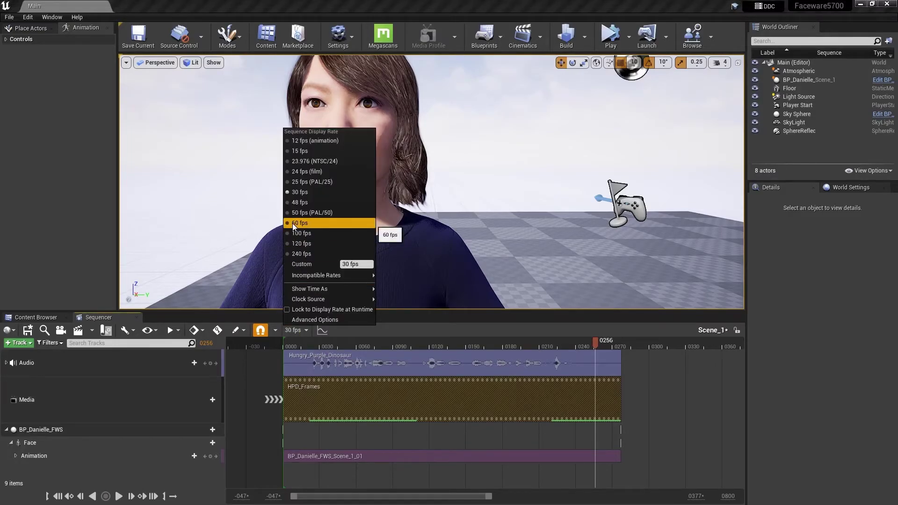
left_click(319, 223)
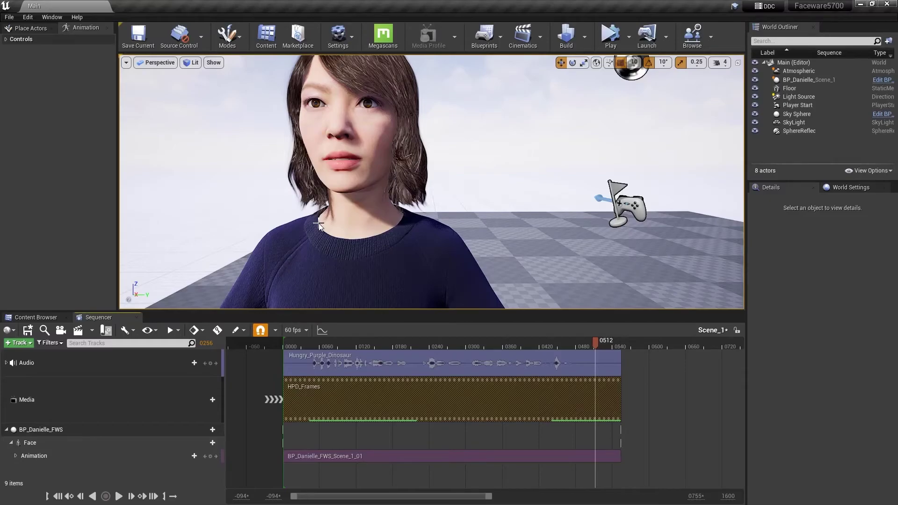
left_click(27, 330)
mouse_move(596, 342)
left_mouse_down()
mouse_move(580, 341)
mouse_move(587, 342)
left_mouse_up()
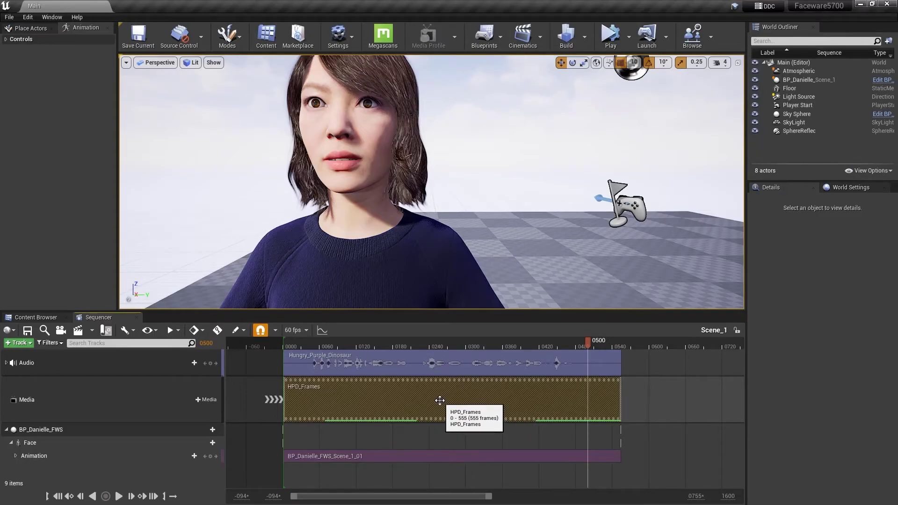
Step: Create a media texture named HPD_Texture in the Movies folder from the HPD_Frames section's properties
right_click(384, 402)
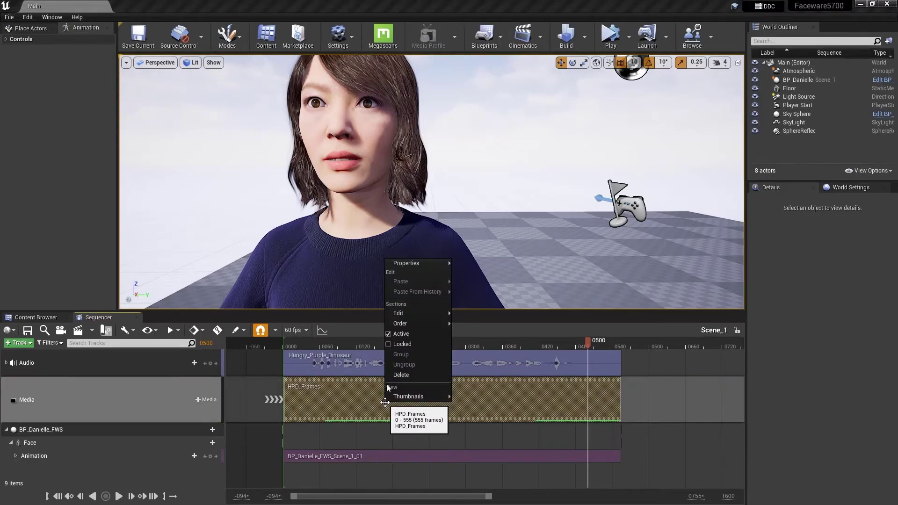
mouse_move(402, 265)
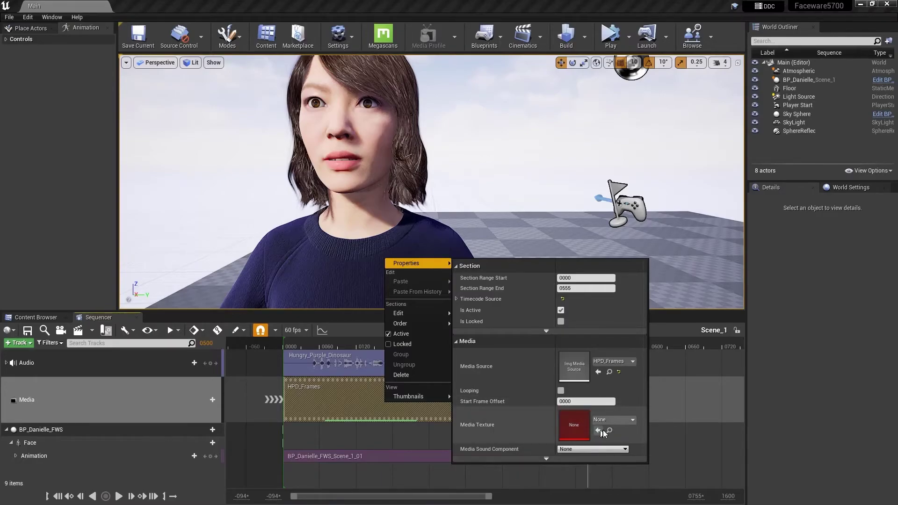
left_click(624, 420)
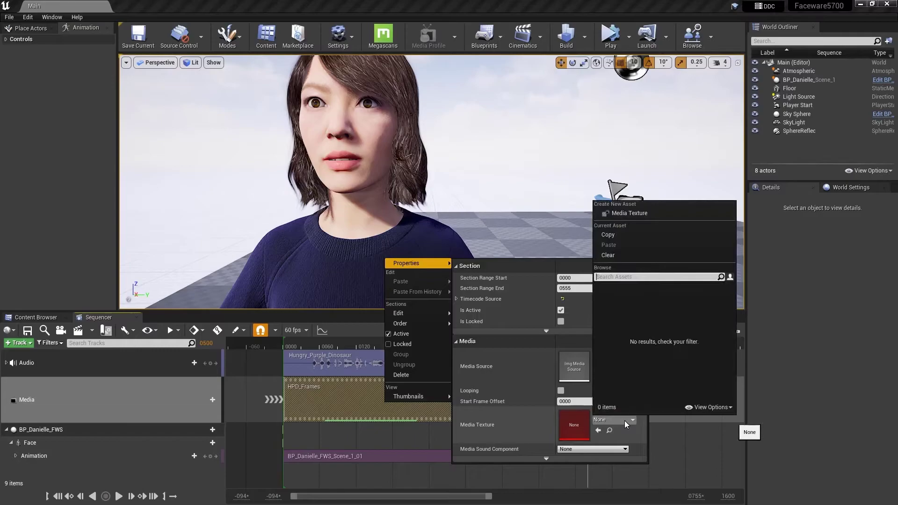
left_click(646, 214)
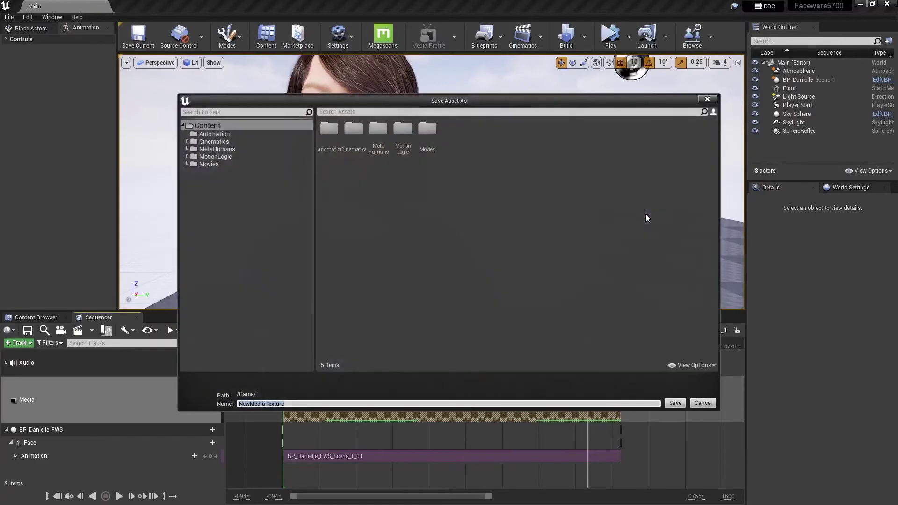
left_click(429, 135)
double_click(429, 134)
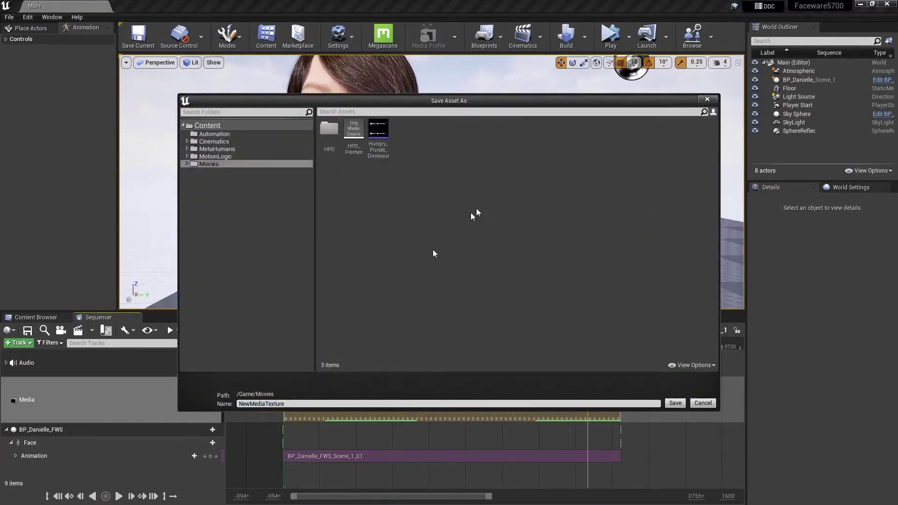
left_click(259, 404)
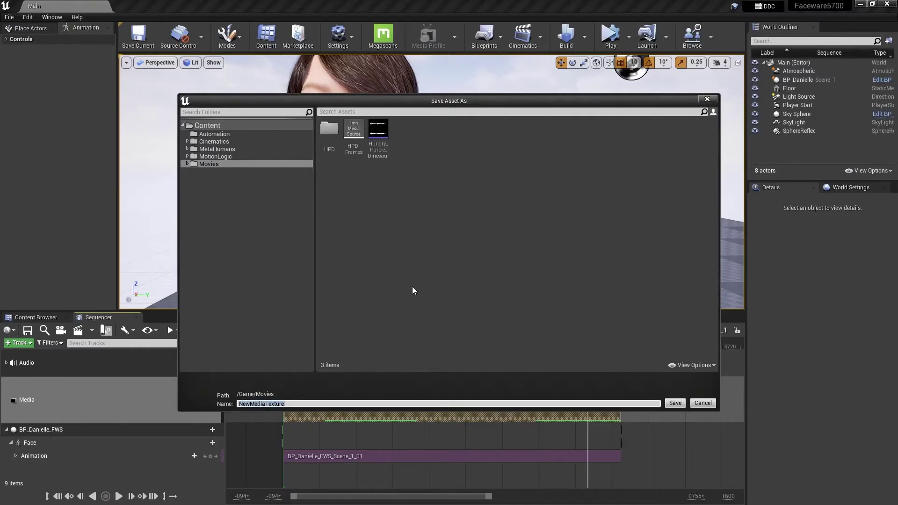
type("HPD_")
left_click(675, 403)
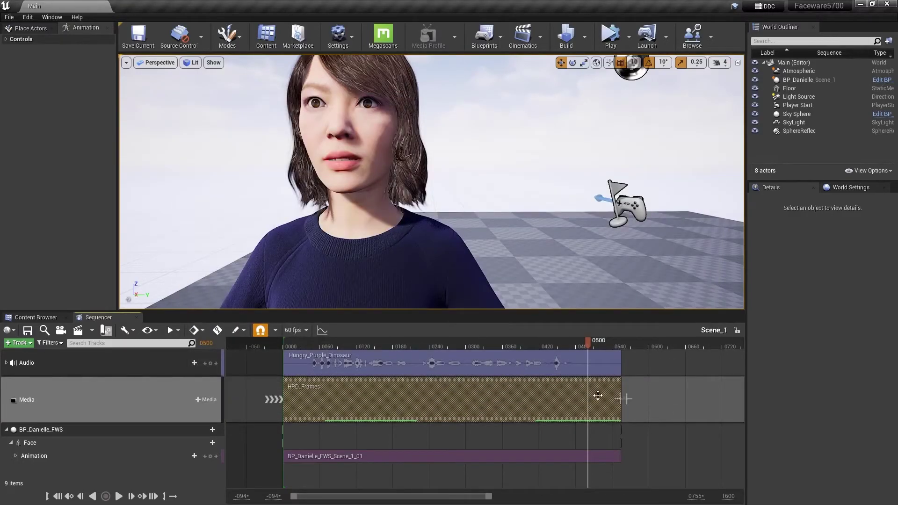
Step: Assign HPD_Texture as the media texture of the HPD_Frames section and save the sequence
right_click(378, 394)
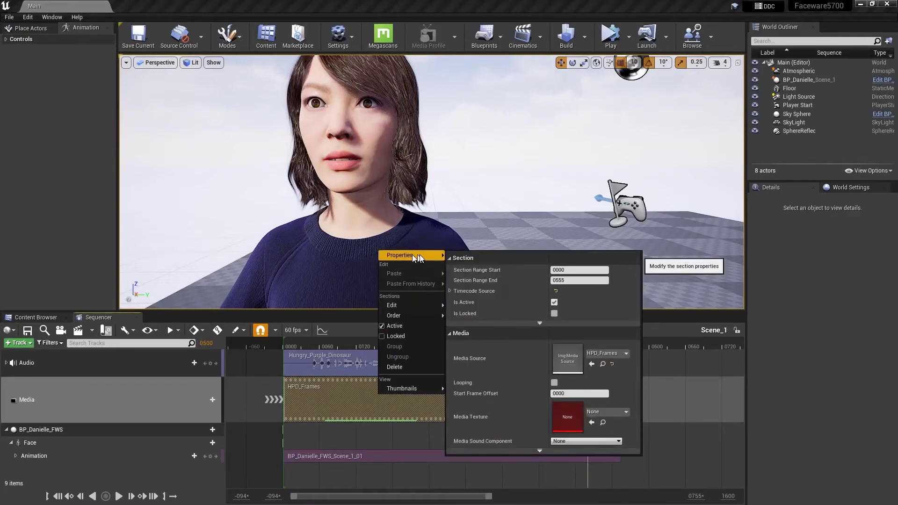
left_click(624, 413)
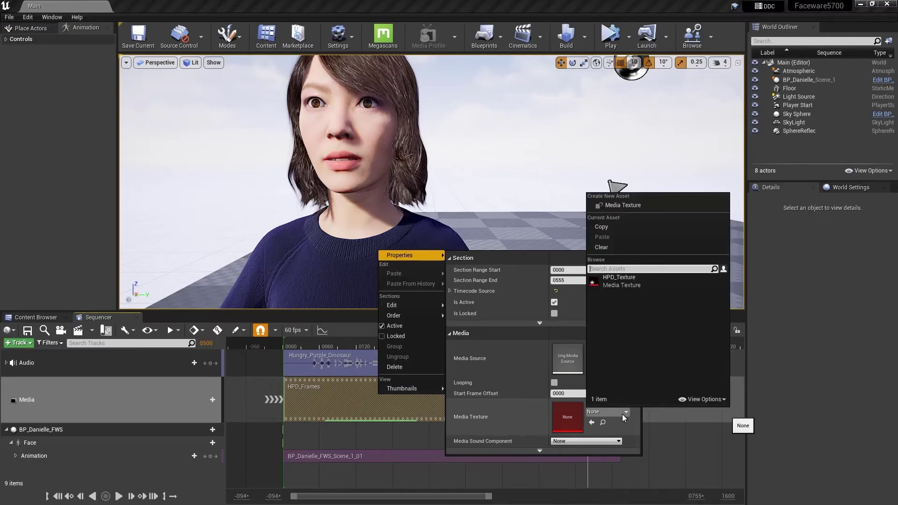
left_click(616, 284)
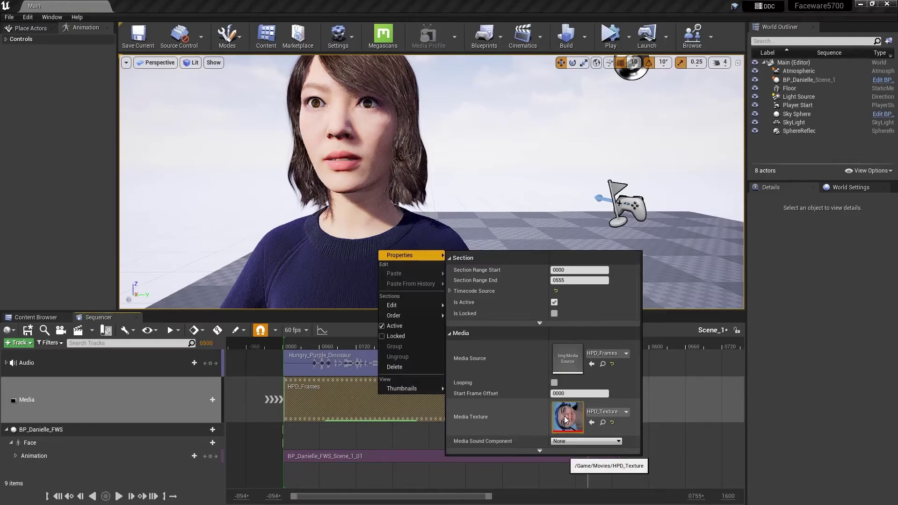
left_click(27, 331)
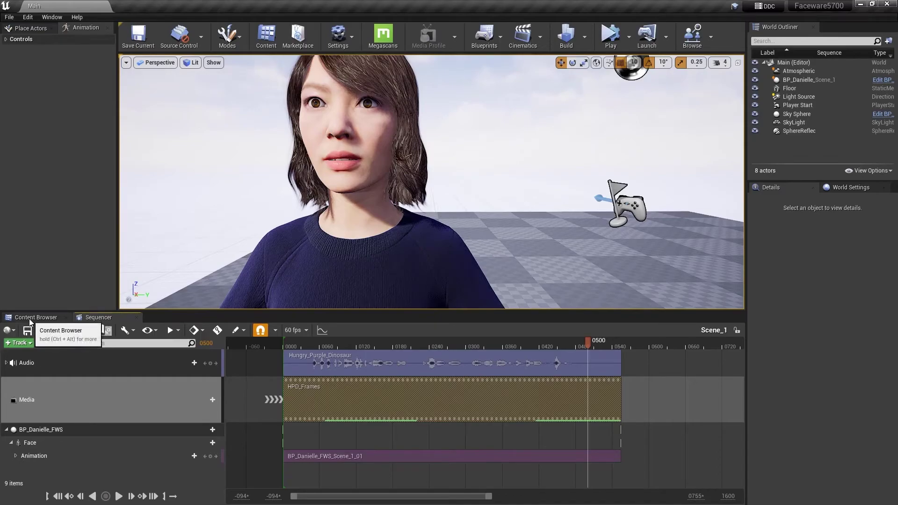
Step: Save the unsaved HPD_Texture asset in the project's Movies content folder
left_click(29, 318)
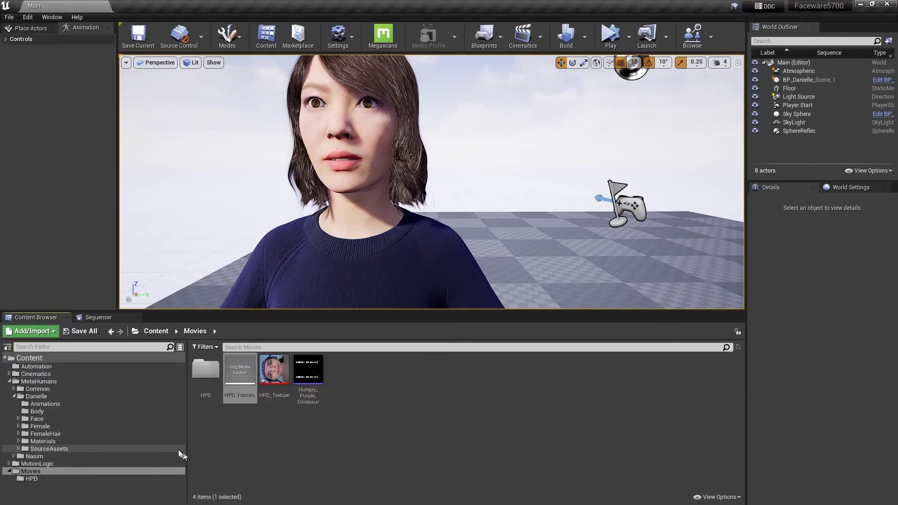
left_click(81, 331)
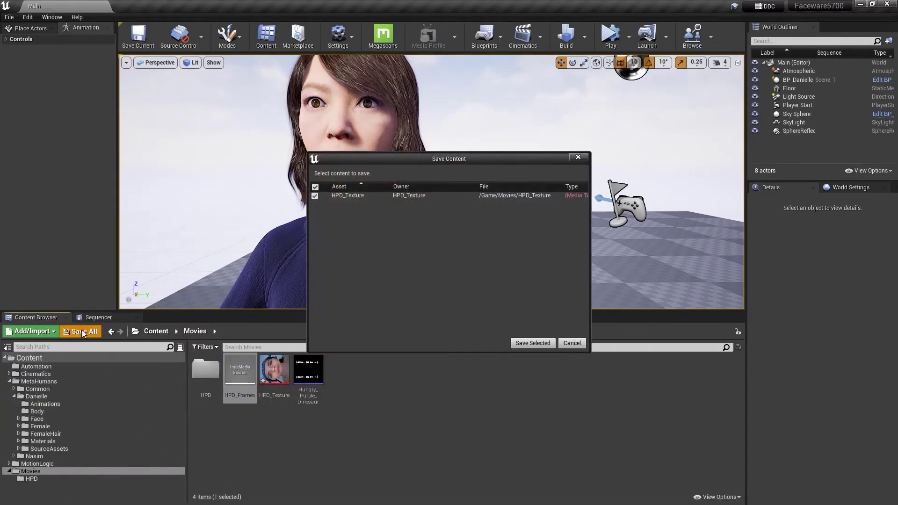
left_click(542, 343)
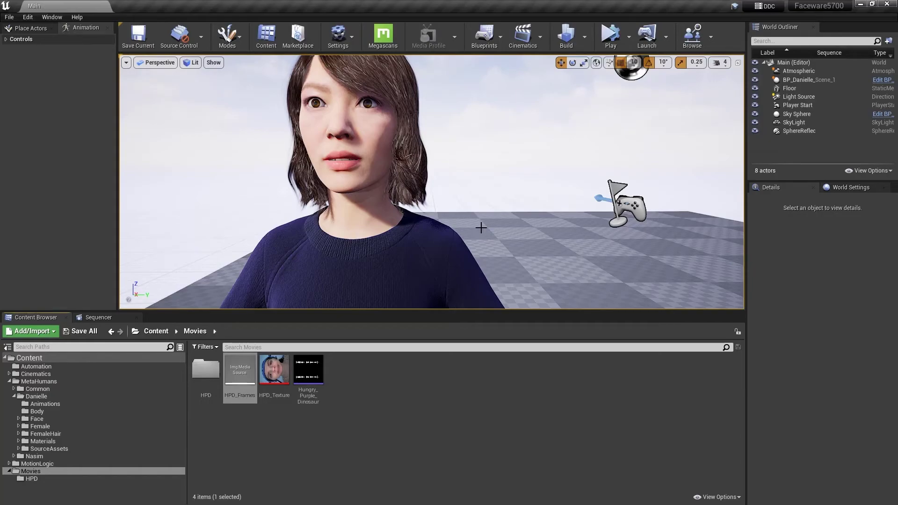
Step: Place a basic plane in the level behind Danielle's shoulder and apply HPD_Texture to it
left_click(42, 30)
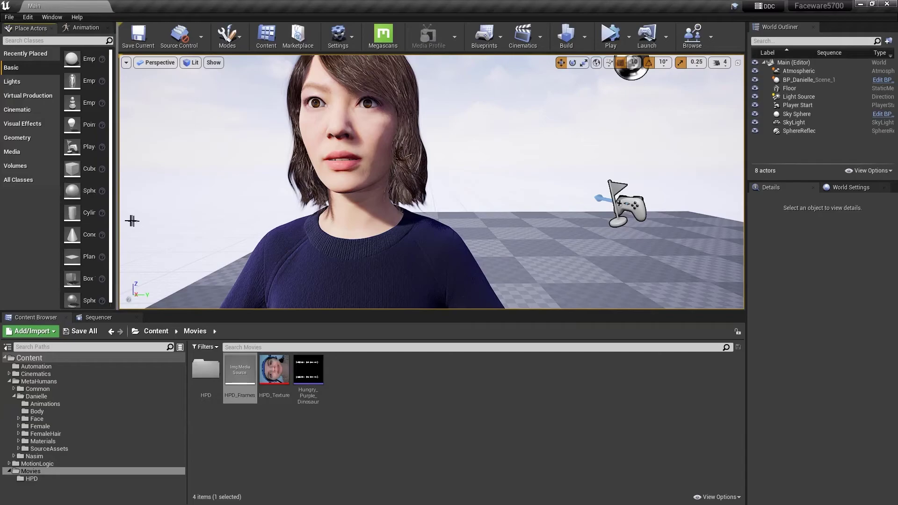
left_click_drag(117, 223, 192, 223)
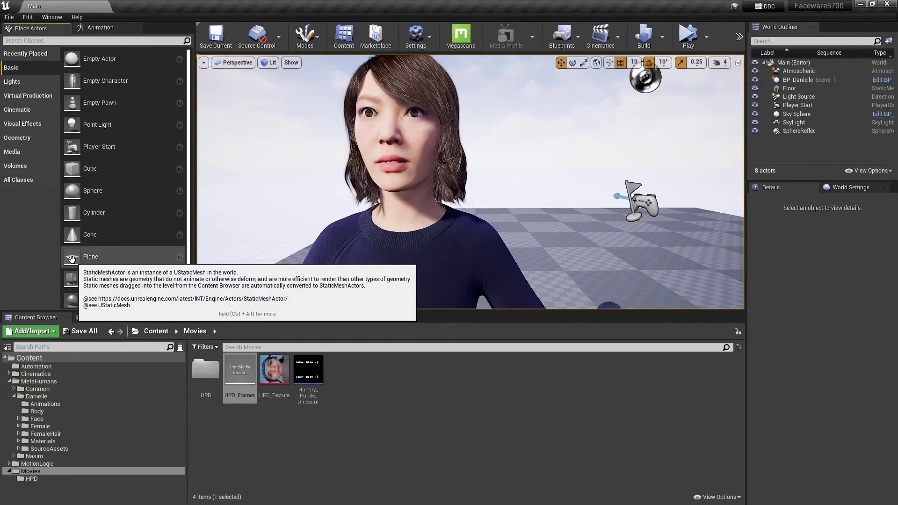
left_click_drag(75, 257, 529, 192)
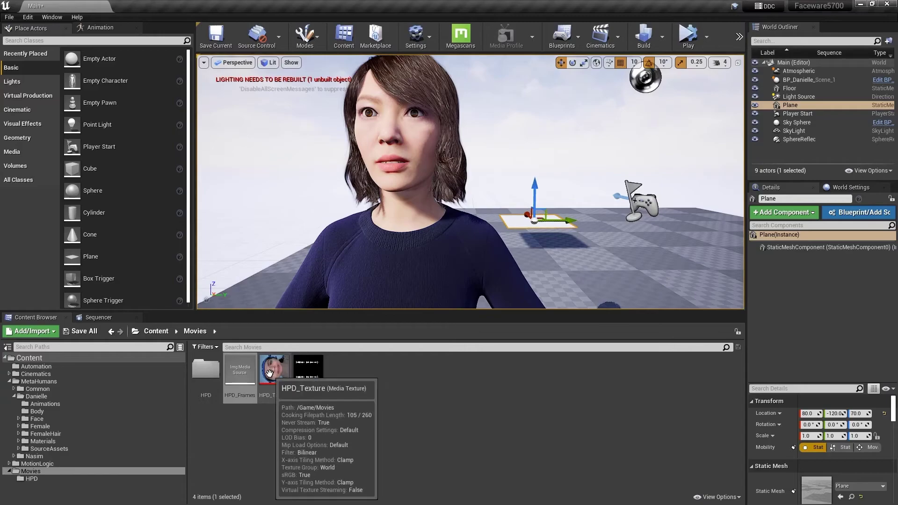
left_click_drag(269, 373, 521, 221)
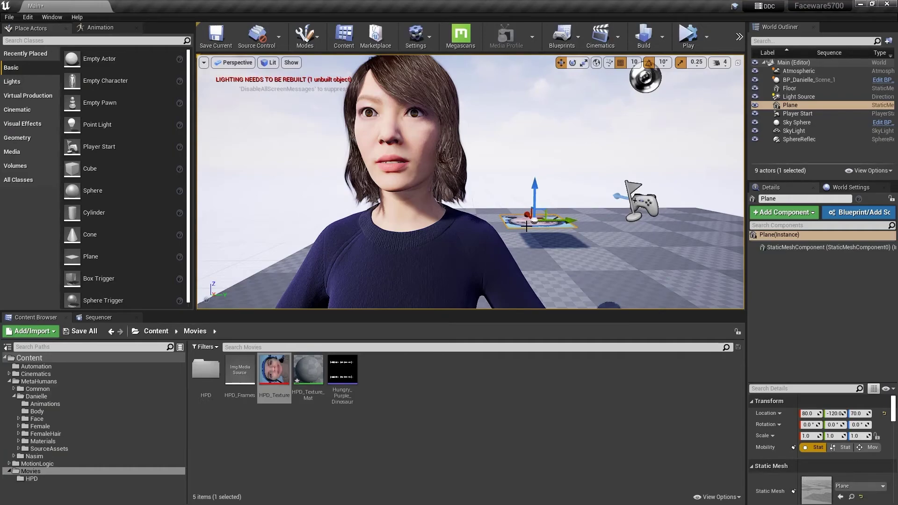
Step: Rotate the plane upright to face the view and move it beside Danielle's head, to about -120, -120, 170
key("e")
mouse_move(549, 224)
left_mouse_down()
mouse_move(549, 292)
mouse_move(540, 235)
mouse_move(575, 236)
mouse_move(559, 237)
left_mouse_up()
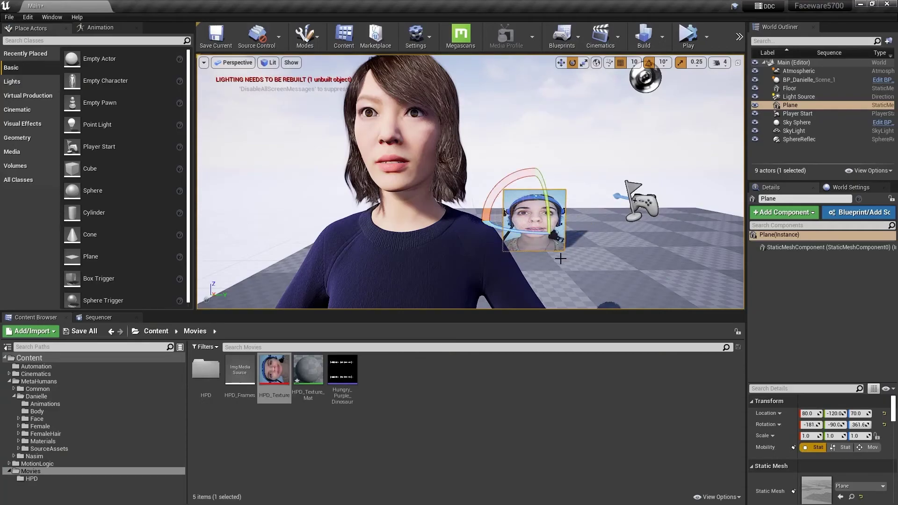
key("w")
left_click_drag(526, 213, 590, 117)
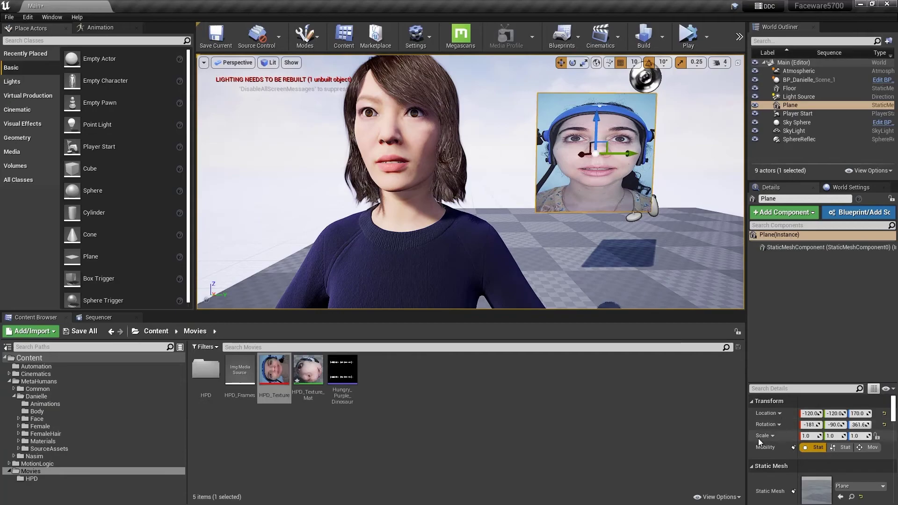
Step: Set the plane's scale to 1.6 in X and 0.9 in Y
left_click(808, 436)
left_click(837, 436)
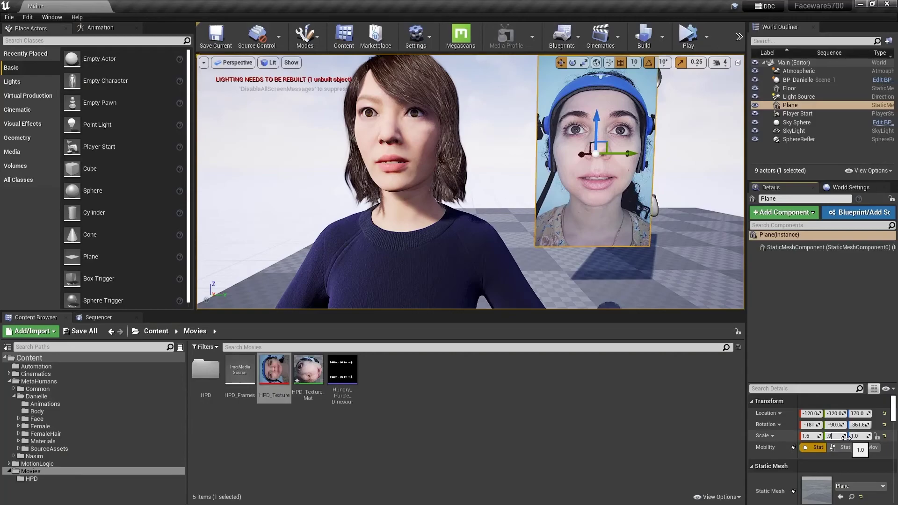
key("Return")
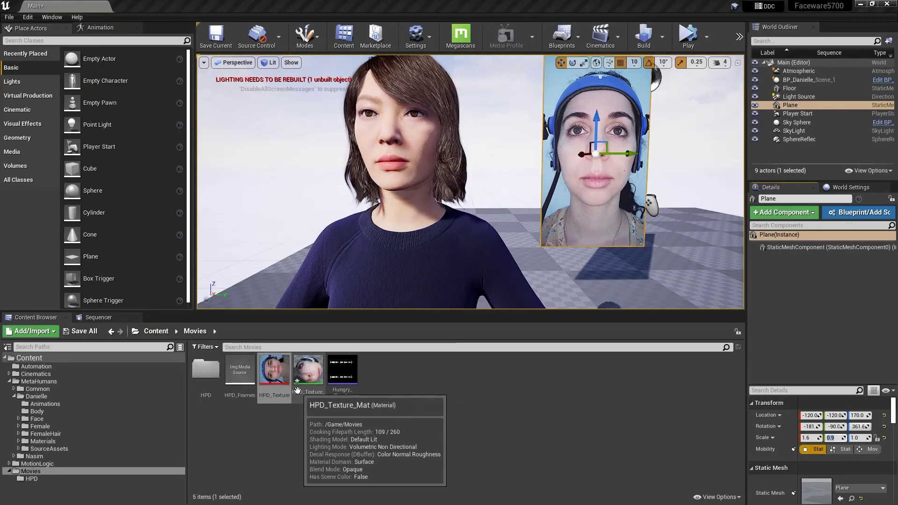
Step: Save all unsaved content, including the HPD_Texture_Mat material and the Main level
left_click(89, 335)
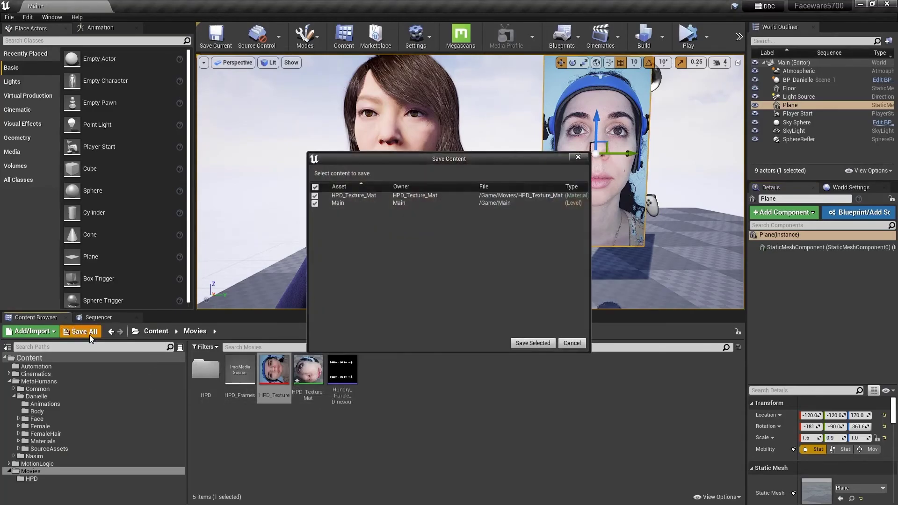
left_click(533, 343)
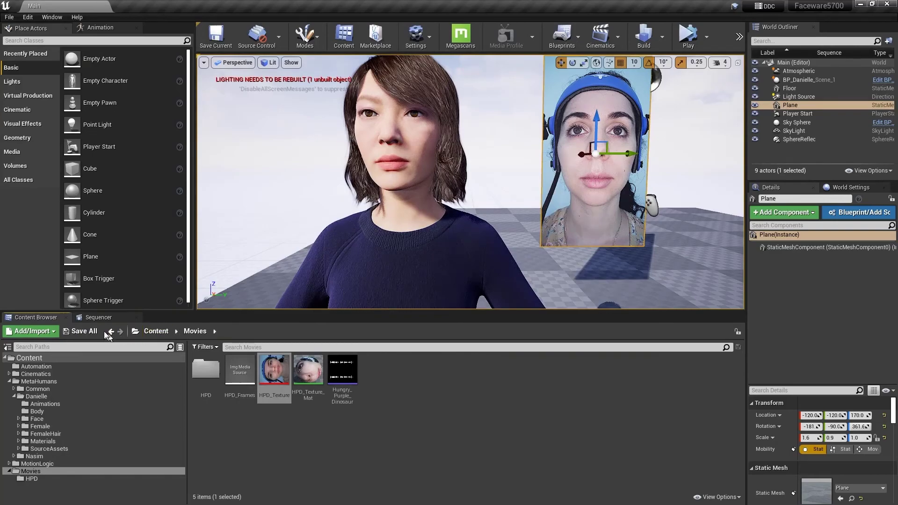
Step: Set the playback end of the Scene_1 sequence to frame 554, where the audio, media and animation clips finish
left_click(96, 318)
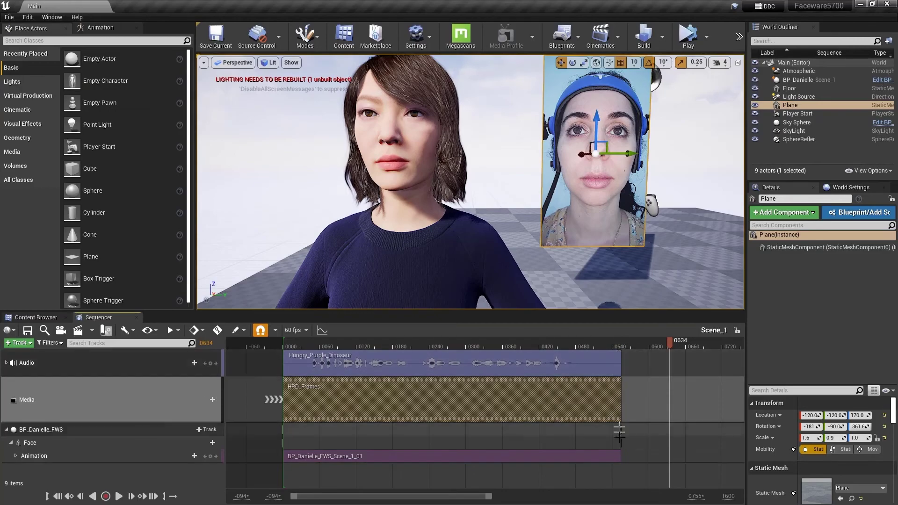
left_click(622, 346)
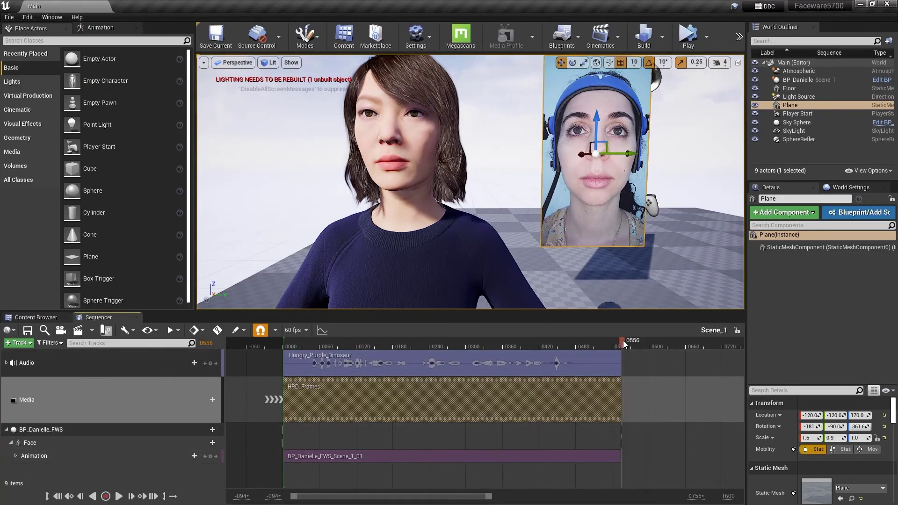
left_click_drag(619, 340, 621, 341)
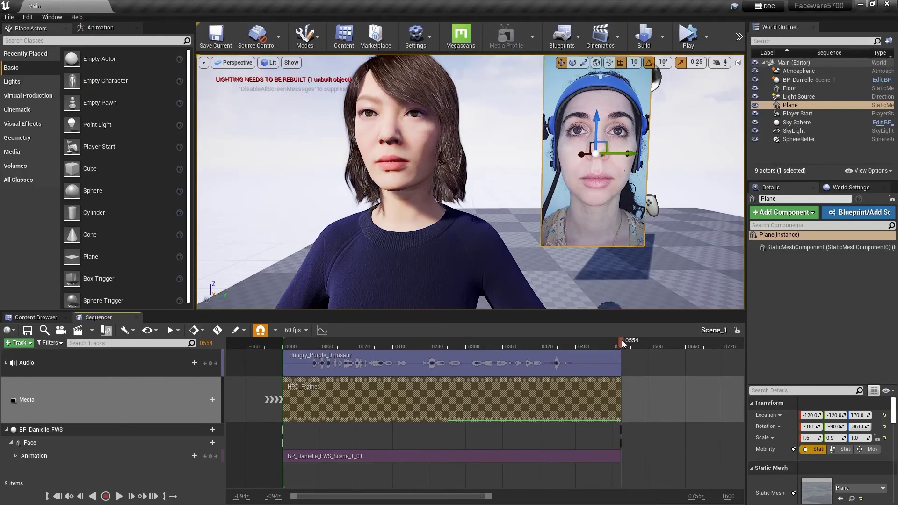
left_click(163, 496)
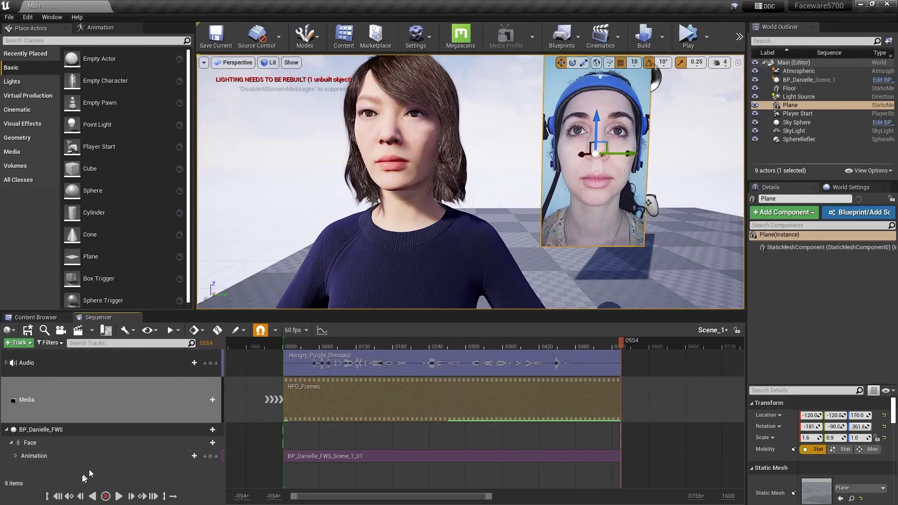
Step: Play Scene_1 from its first frame to the end and scrub back to frame 484 to compare Danielle's face with the reference footage
left_click(59, 497)
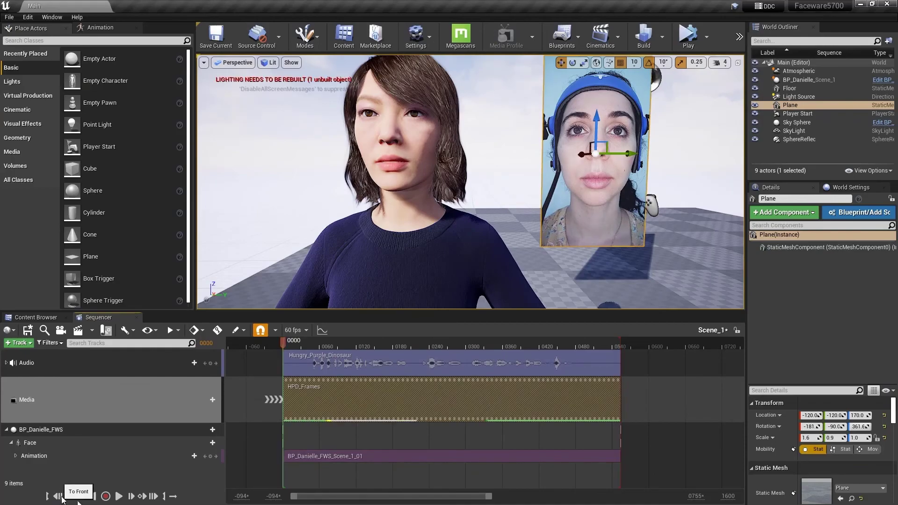
left_click(119, 496)
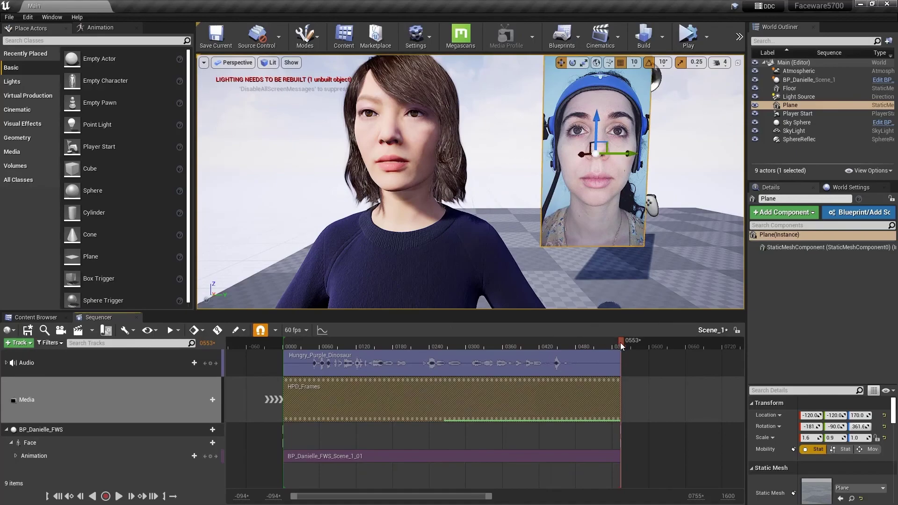
left_click_drag(618, 342, 579, 343)
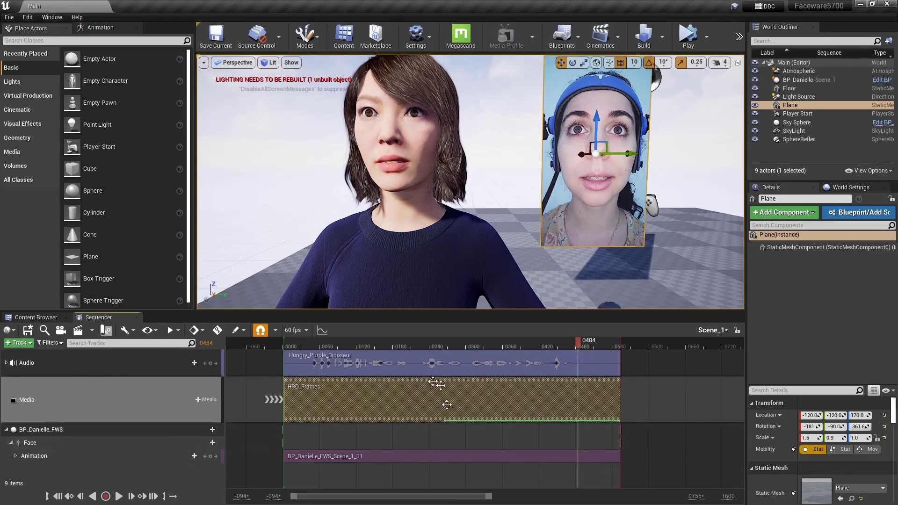